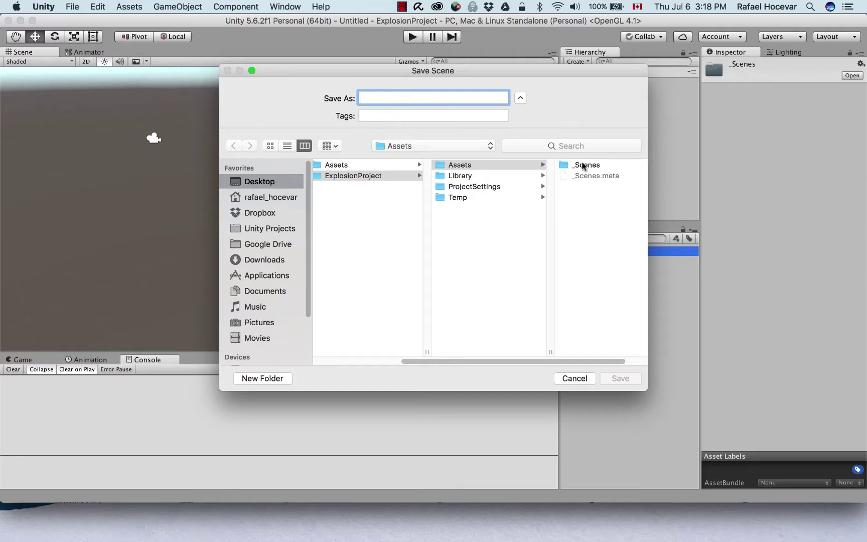
# Save the scene as Main inside the _Scenes folder and expand that folder in the project
pyautogui.write('M')
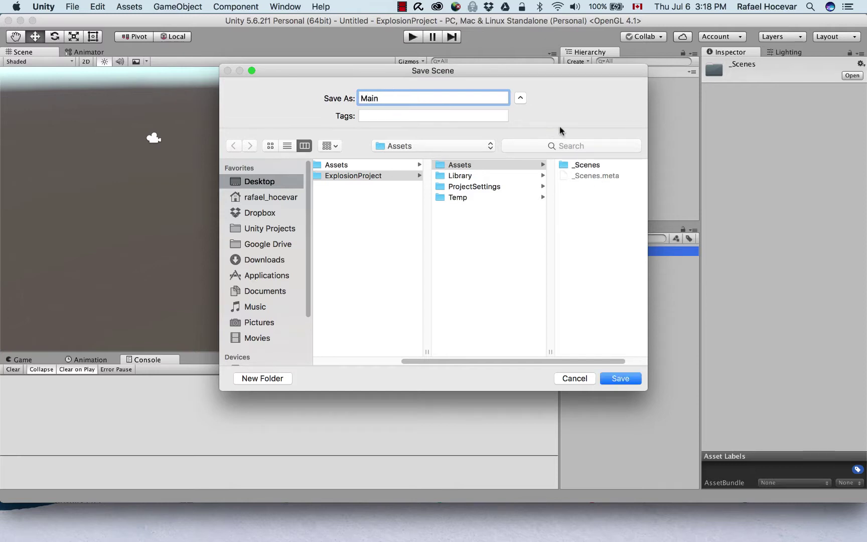
pyautogui.write('ain')
pyautogui.click(593, 164)
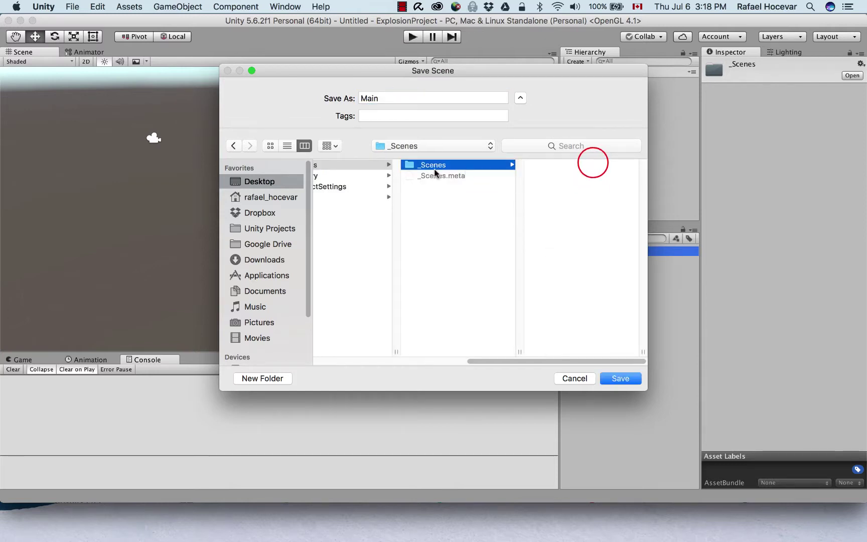
pyautogui.click(620, 379)
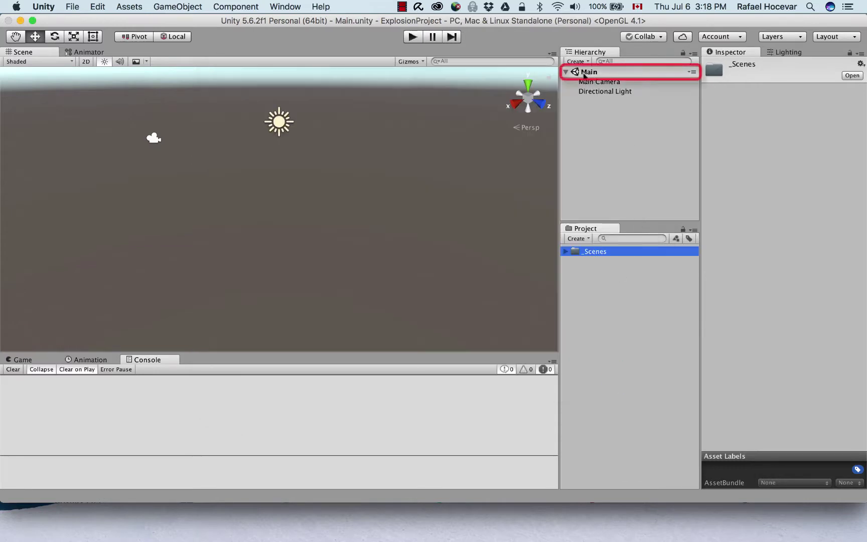
pyautogui.click(566, 251)
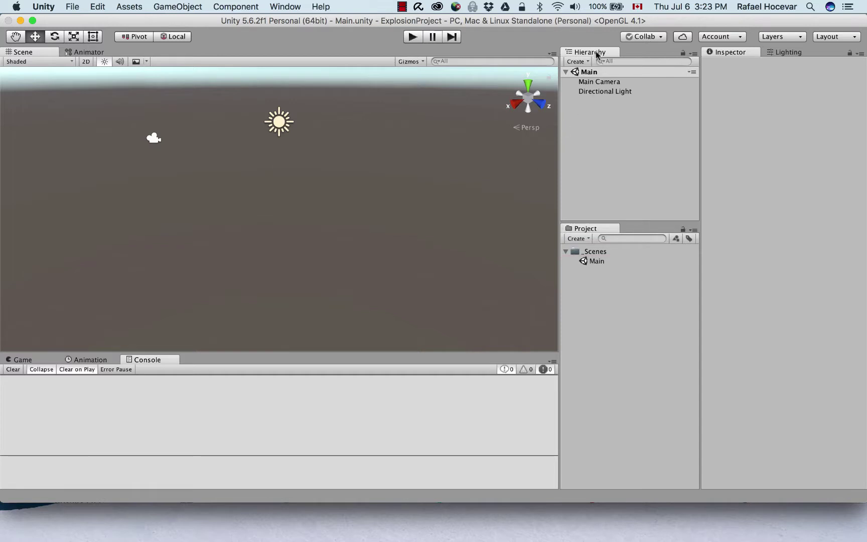
# Create an empty game object in the Main scene and name it Explosion
pyautogui.rightClick(594, 113)
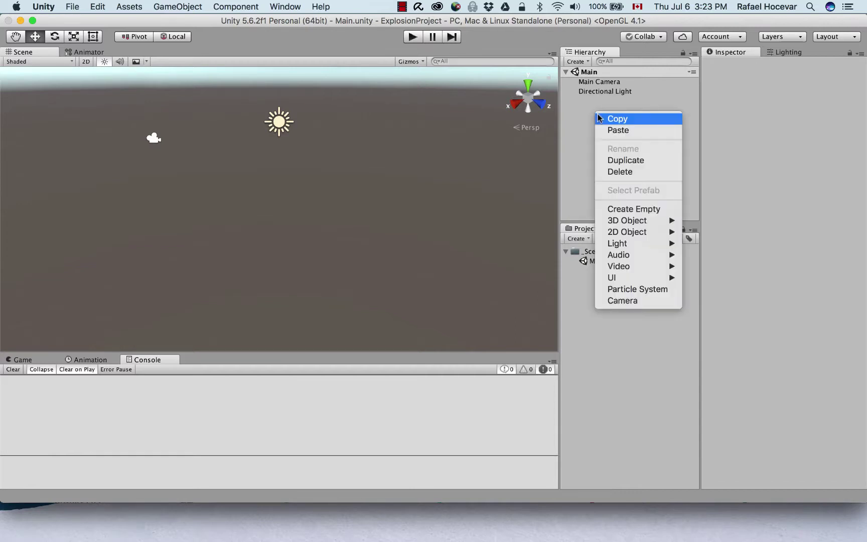
pyautogui.click(637, 208)
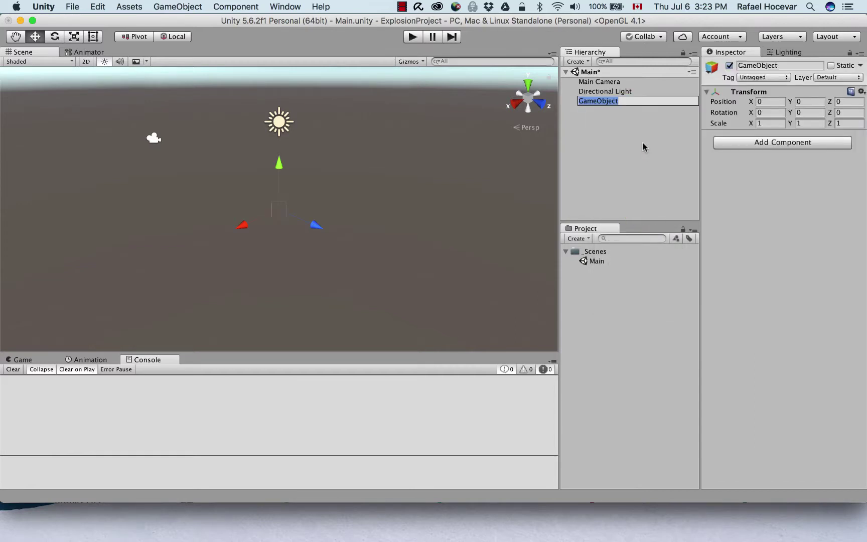
pyautogui.write('Explosion')
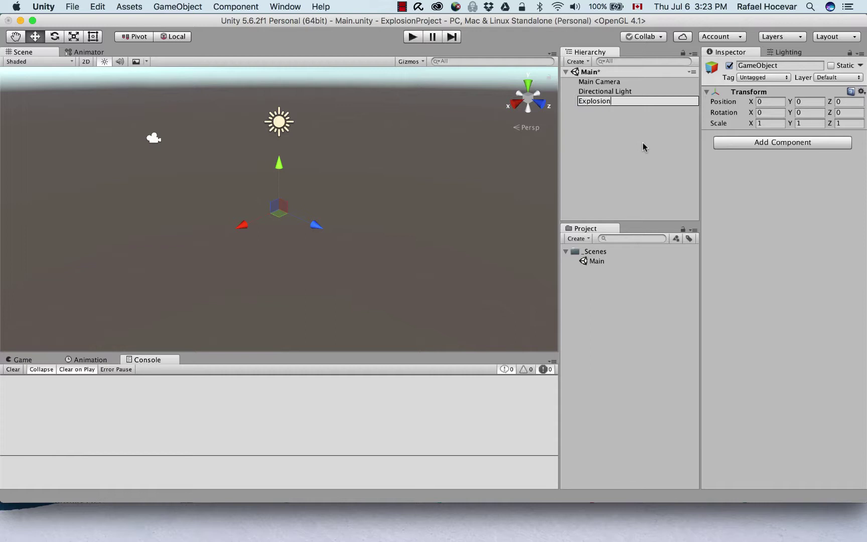
pyautogui.press('Return')
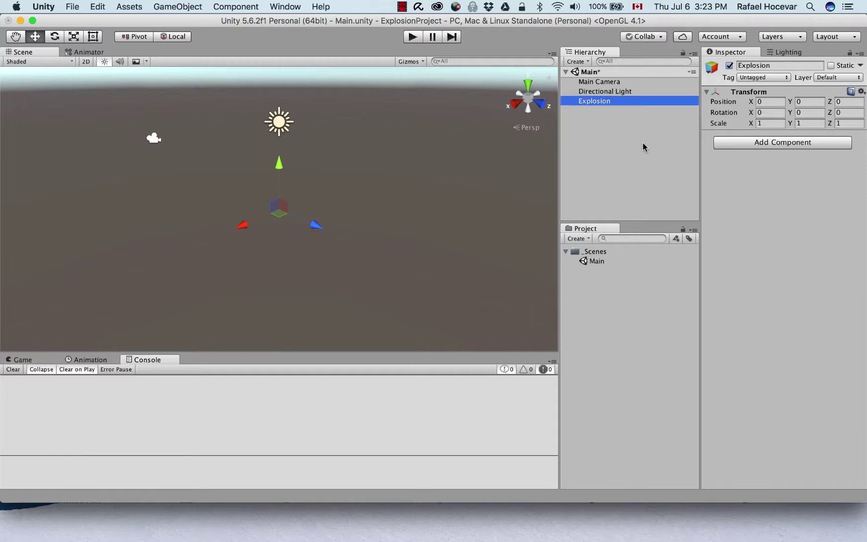
# Add an empty child object named Fireball under the Explosion object
pyautogui.rightClick(602, 101)
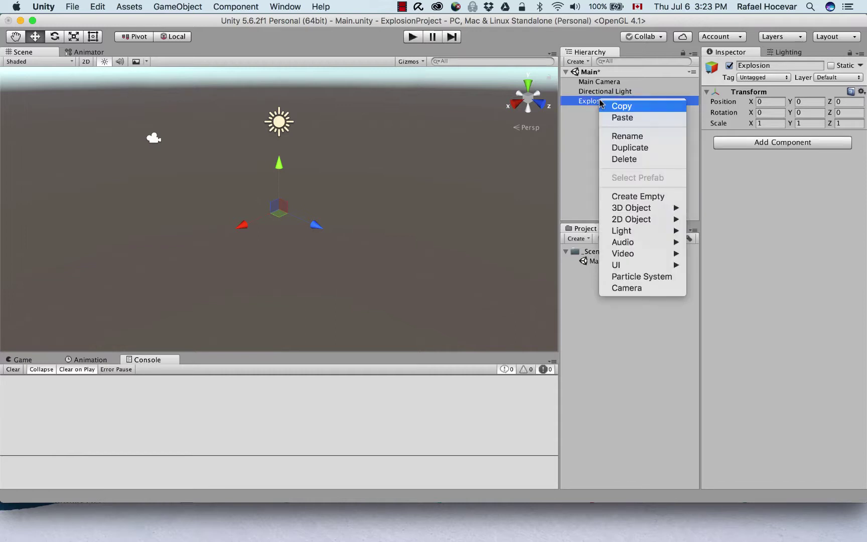
pyautogui.click(636, 197)
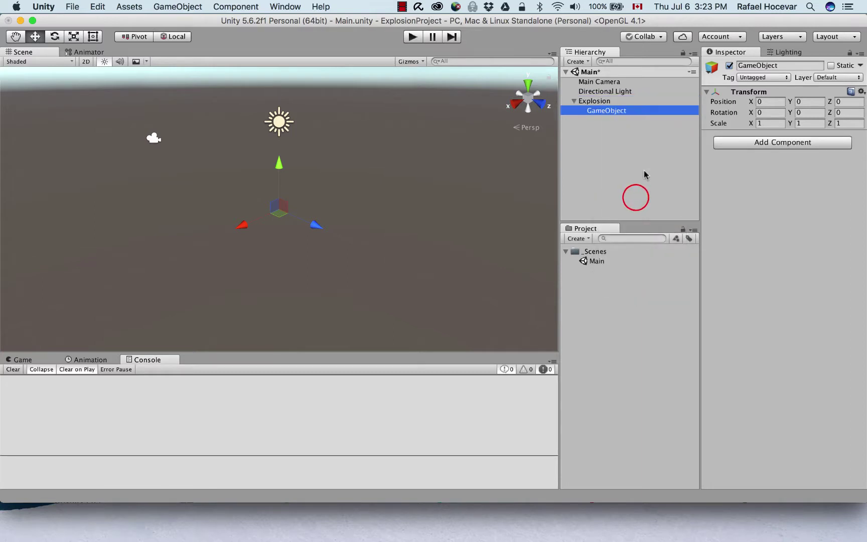
pyautogui.write('F')
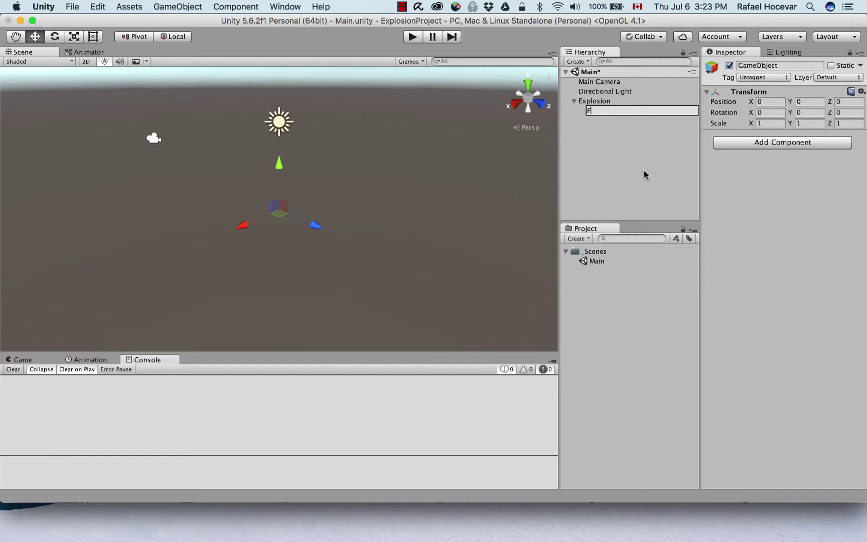
pyautogui.write('ireball')
pyautogui.press('Return')
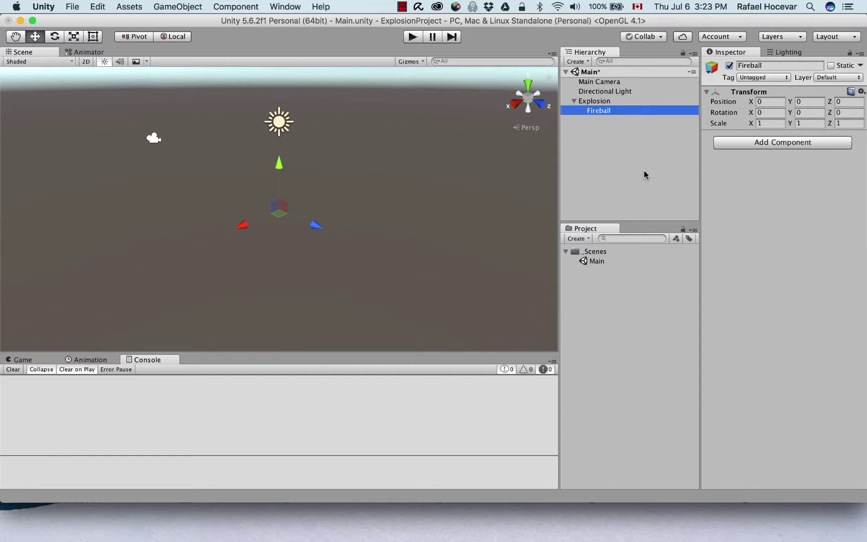
# Add a second empty child object named Smoke under Explosion, and select the parent object
pyautogui.rightClick(605, 101)
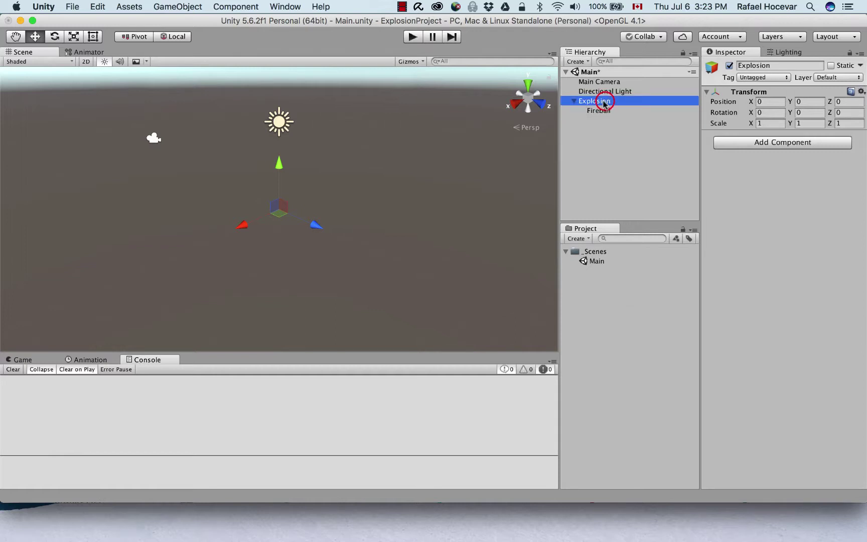
pyautogui.click(647, 199)
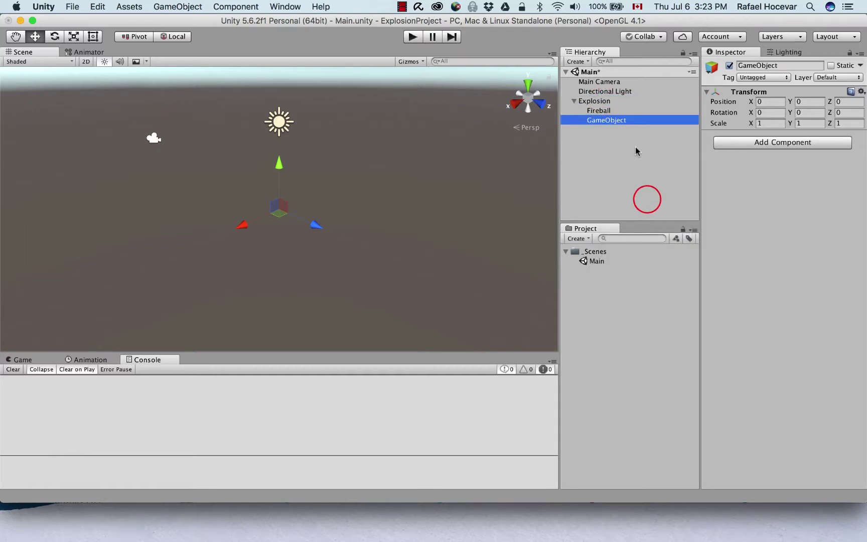
pyautogui.write('Smoke')
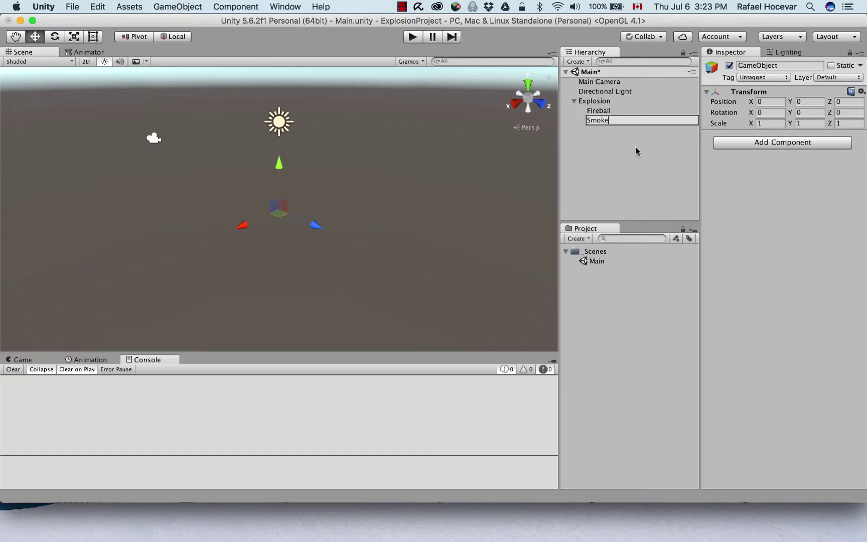
pyautogui.press('Return')
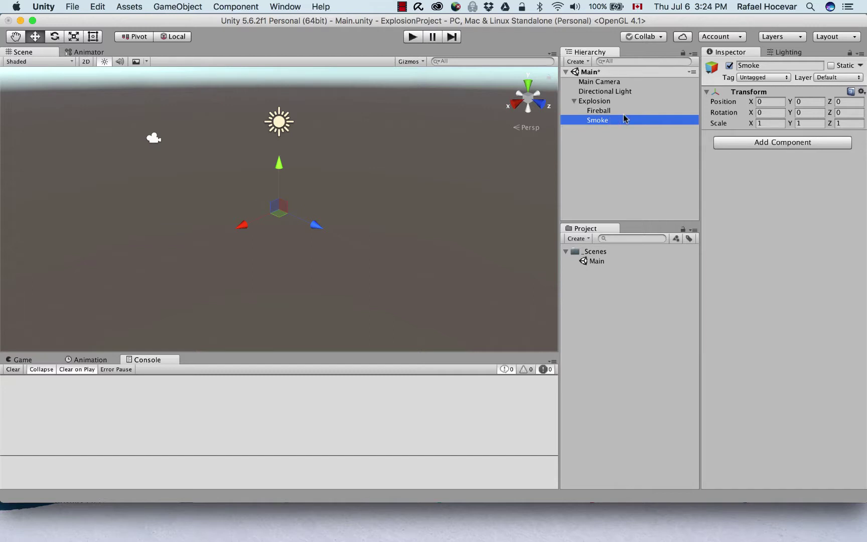
pyautogui.click(604, 101)
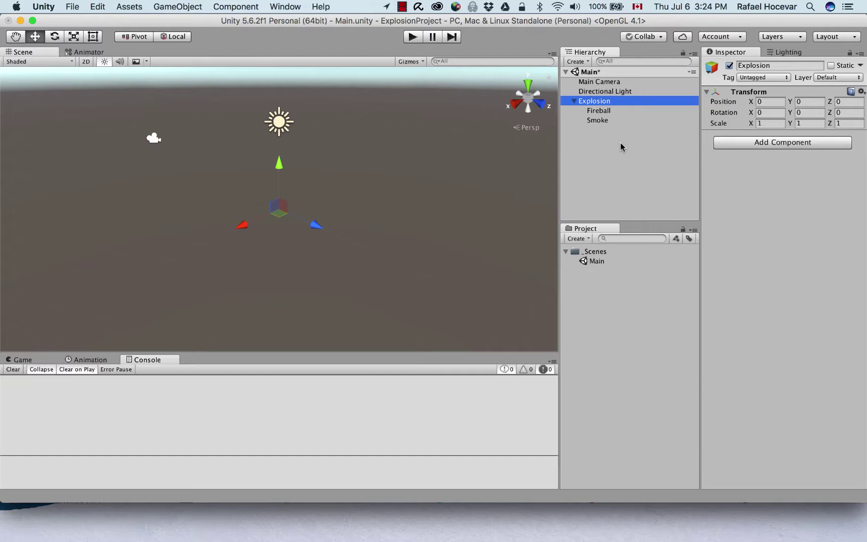
# Create a project folder named _Prefab and store the Explosion object in it as a prefab
pyautogui.click(581, 240)
pyautogui.click(590, 250)
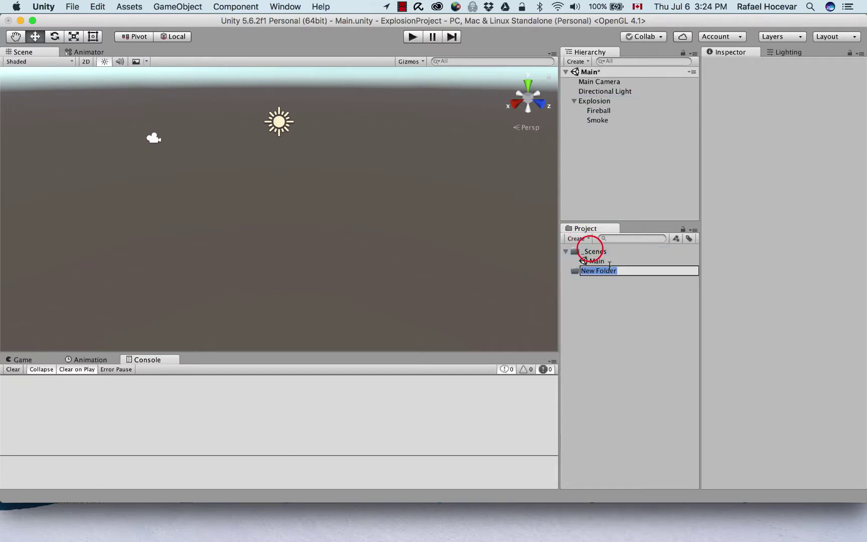
pyautogui.write('_Prefab')
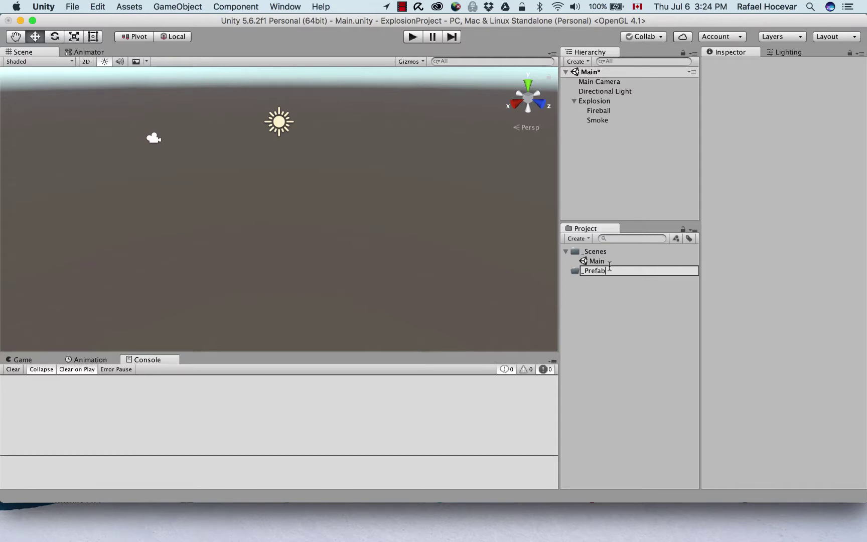
pyautogui.press('Return')
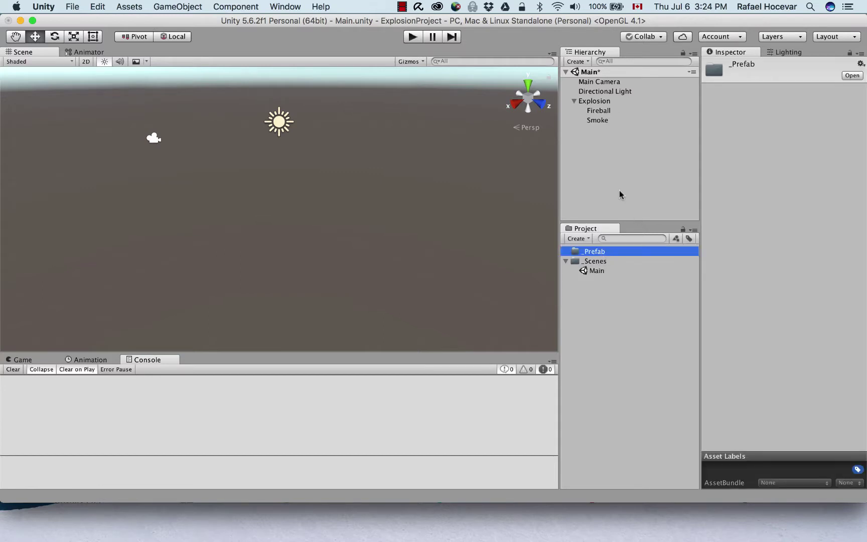
pyautogui.moveTo(594, 103); pyautogui.dragTo(600, 252)
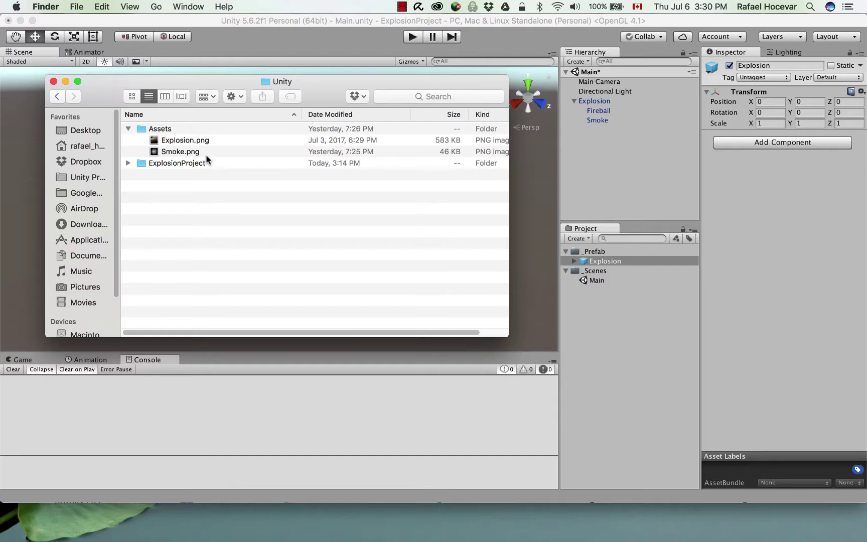
# In Finder, preview Explosion.png and Smoke.png from the Assets folder to examine both images, and close the previews
pyautogui.doubleClick(197, 139)
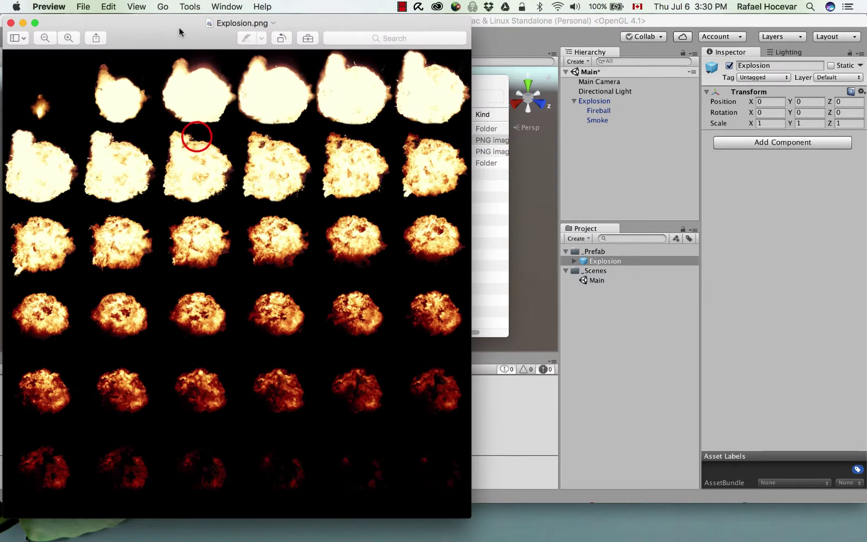
pyautogui.moveTo(179, 32); pyautogui.dragTo(450, 34)
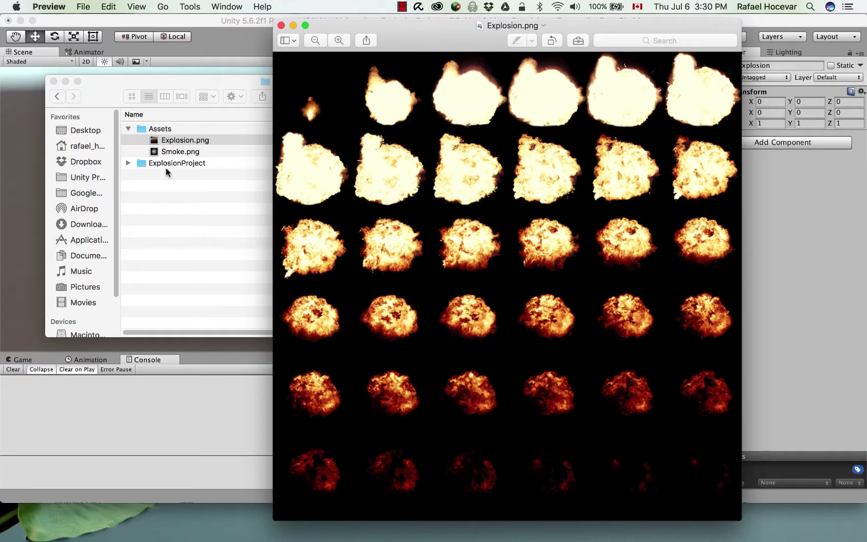
pyautogui.doubleClick(192, 150)
pyautogui.moveTo(212, 36); pyautogui.dragTo(206, 161)
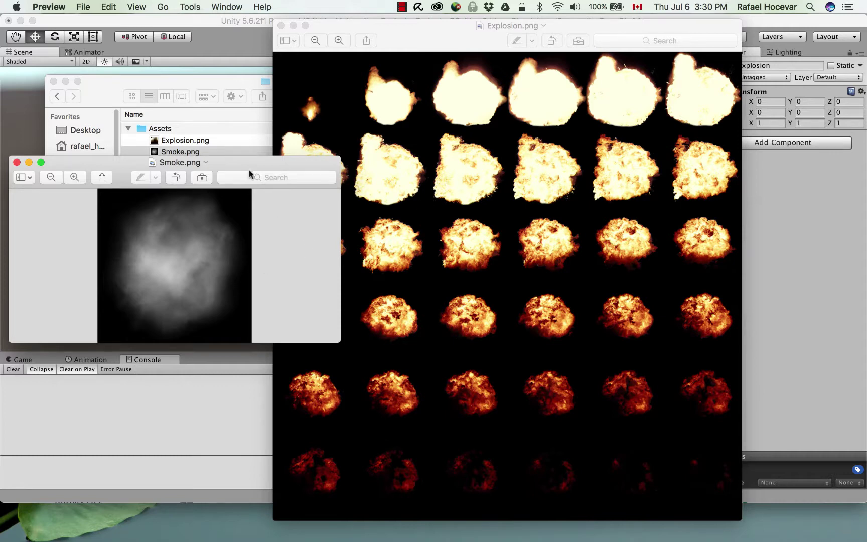
pyautogui.click(16, 162)
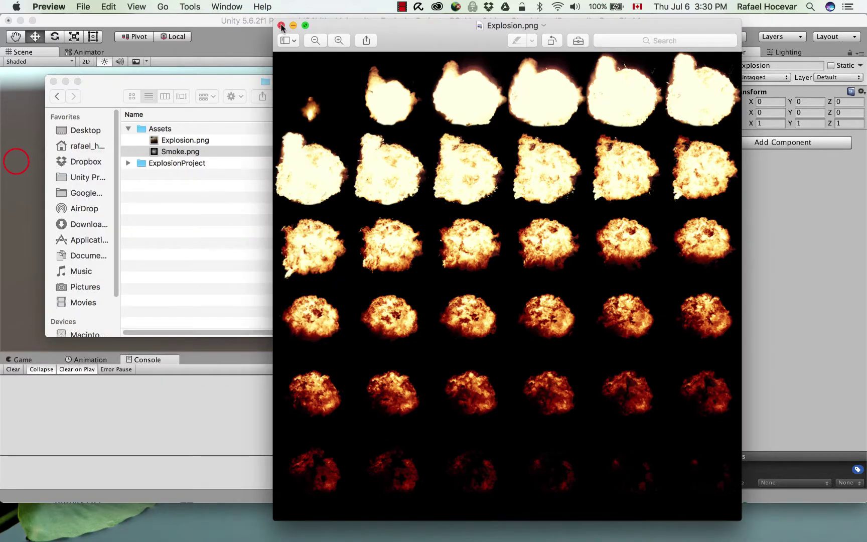
pyautogui.click(281, 26)
# Import Explosion.png and Smoke.png together from the Finder Assets folder into the Unity project
pyautogui.moveTo(356, 78); pyautogui.dragTo(325, 78)
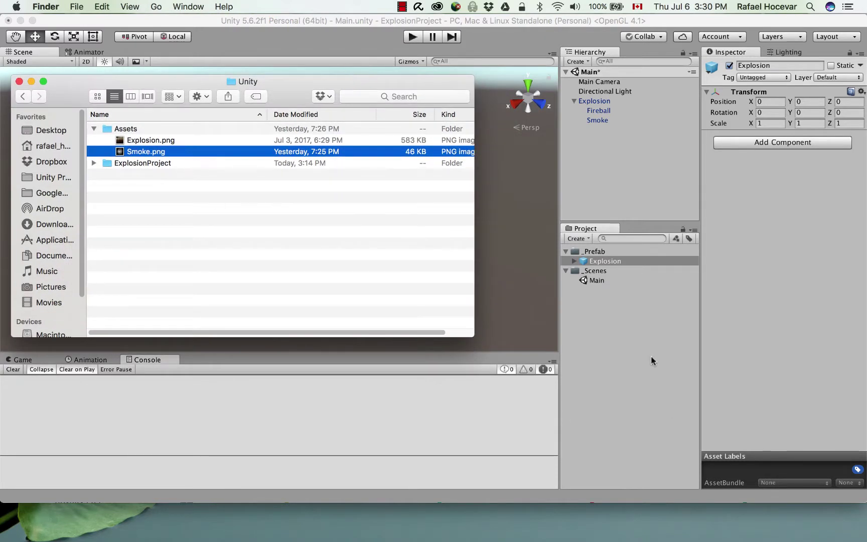
pyautogui.click(161, 140)
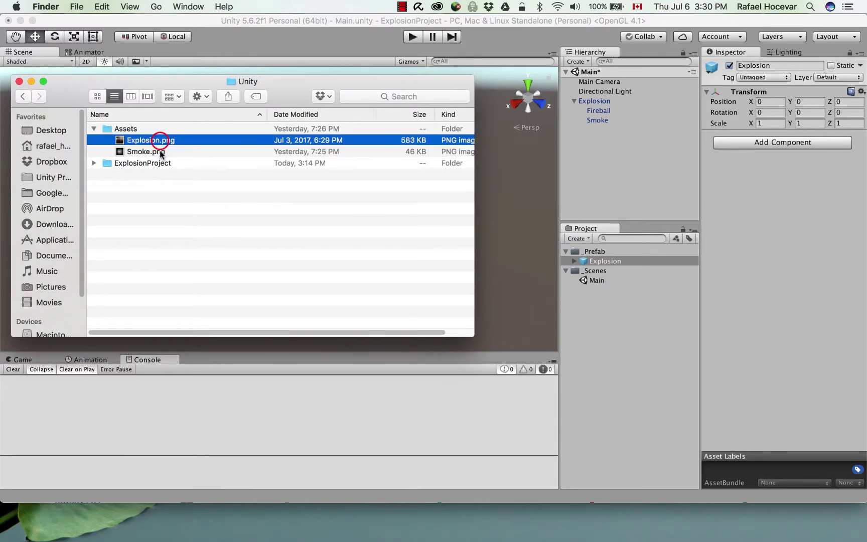
pyautogui.keyDown('shift'); pyautogui.click(159, 150); pyautogui.keyUp('shift')
pyautogui.moveTo(163, 146); pyautogui.dragTo(622, 374)
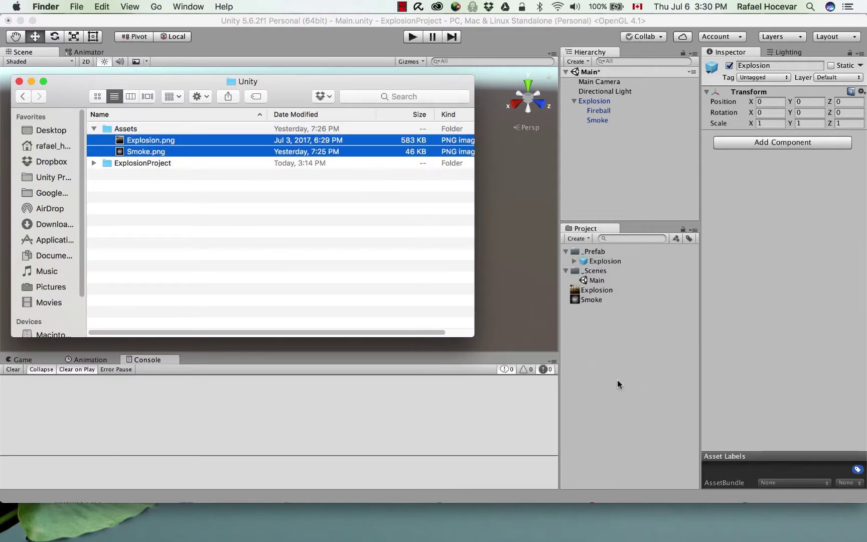
pyautogui.click(624, 337)
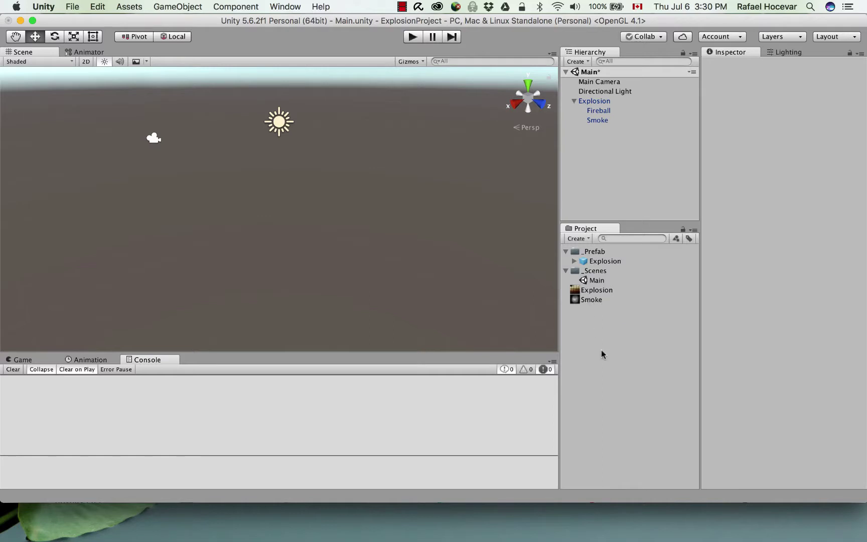
# Create a new project folder named Materials
pyautogui.click(583, 241)
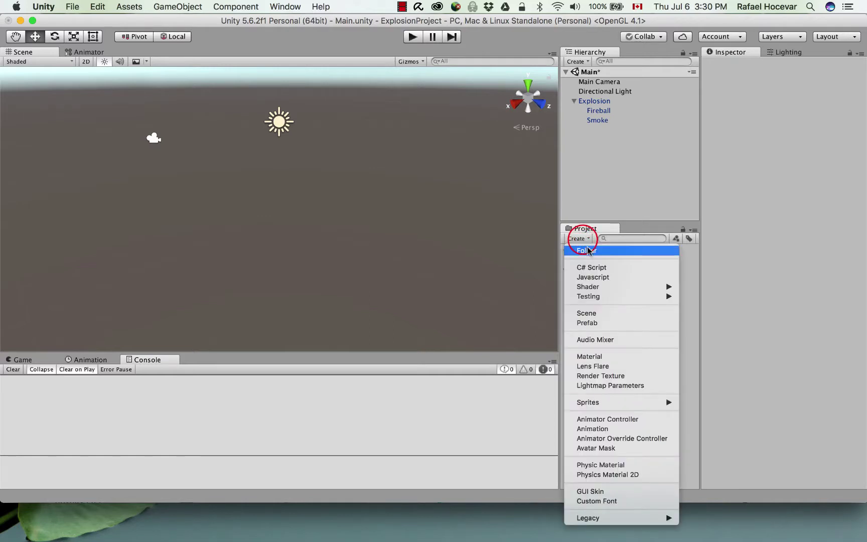
pyautogui.click(587, 251)
pyautogui.write('Ma')
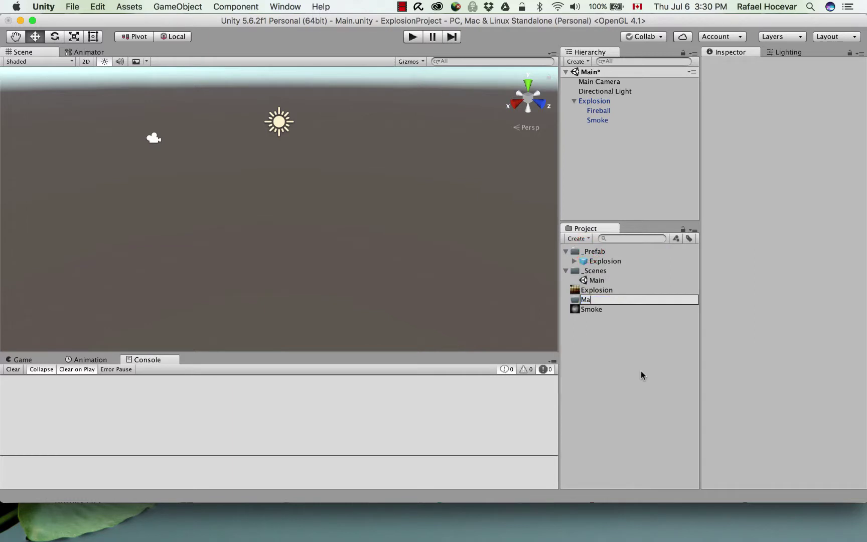
pyautogui.write('terials')
pyautogui.press('Return')
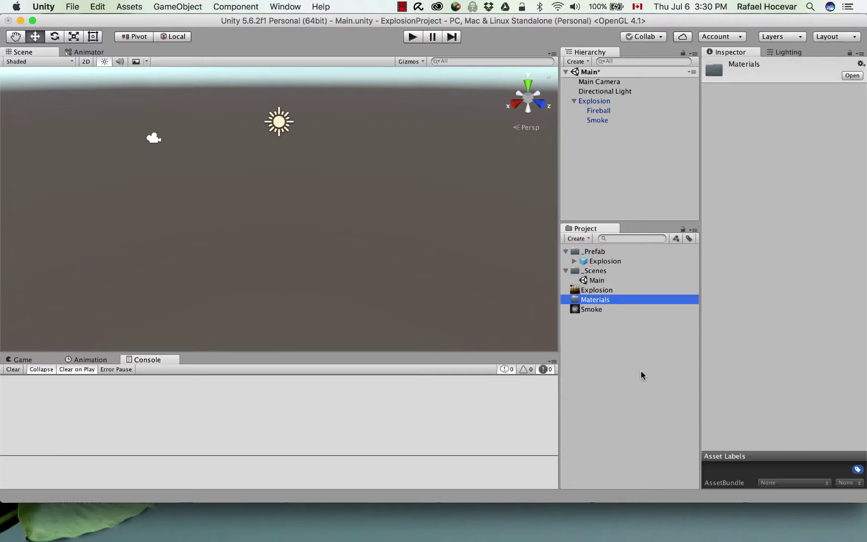
# Move the Explosion and Smoke textures into the Materials folder and expand it
pyautogui.click(607, 290)
pyautogui.keyDown('super'); pyautogui.click(604, 309); pyautogui.keyUp('super')
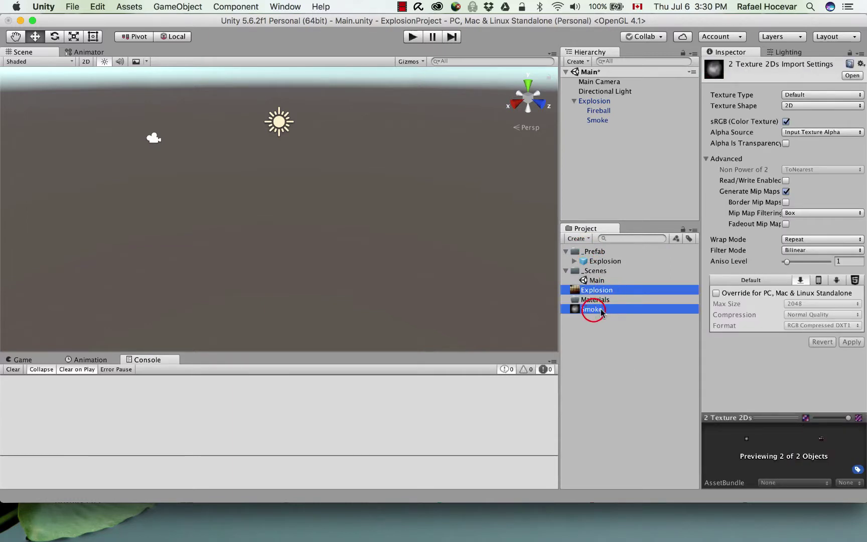
pyautogui.moveTo(605, 310); pyautogui.dragTo(596, 300)
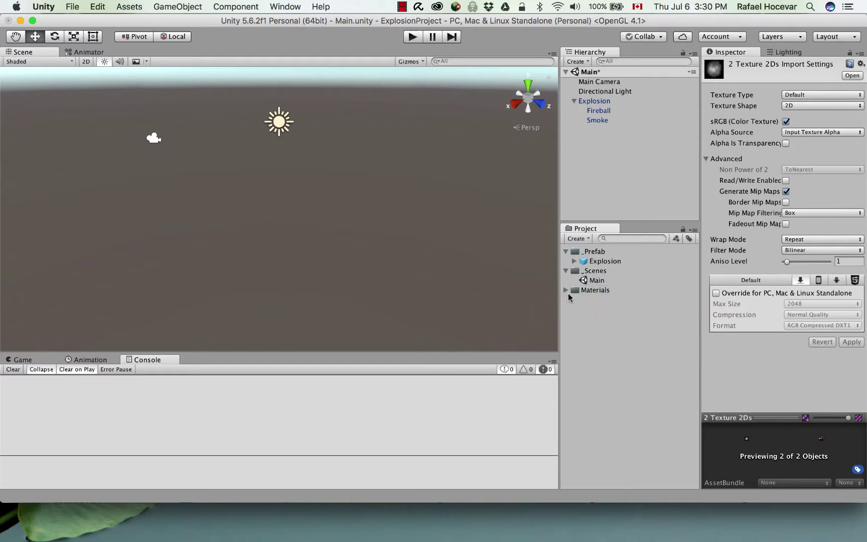
pyautogui.click(565, 290)
pyautogui.click(616, 360)
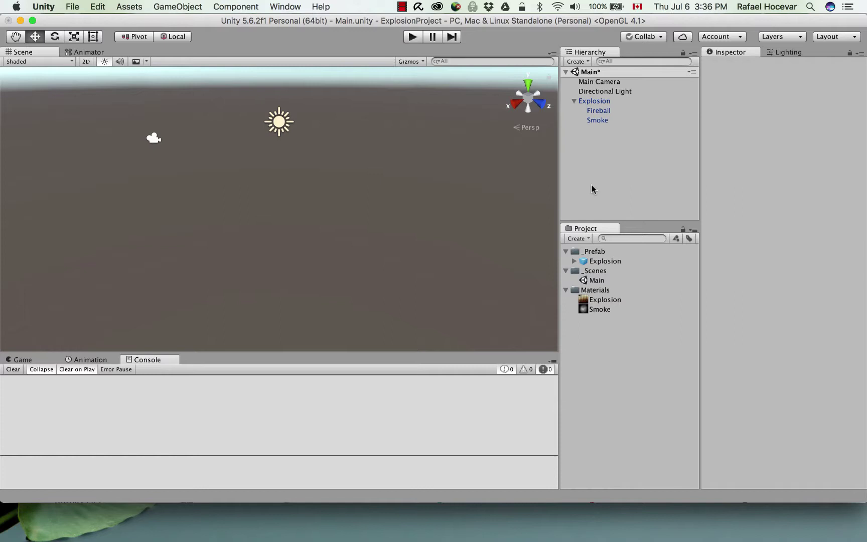
# Add a Particle System component to the Fireball object under Explosion
pyautogui.click(599, 111)
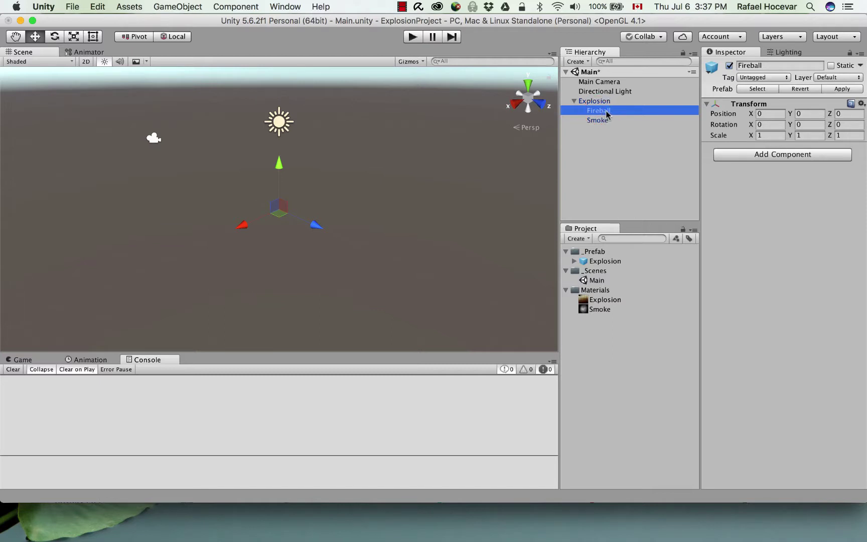
pyautogui.click(763, 155)
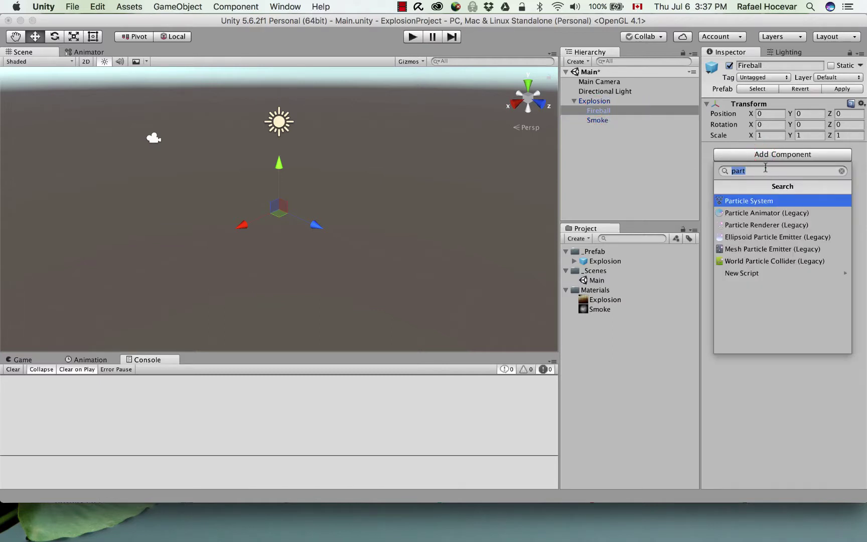
pyautogui.write('part')
pyautogui.click(757, 205)
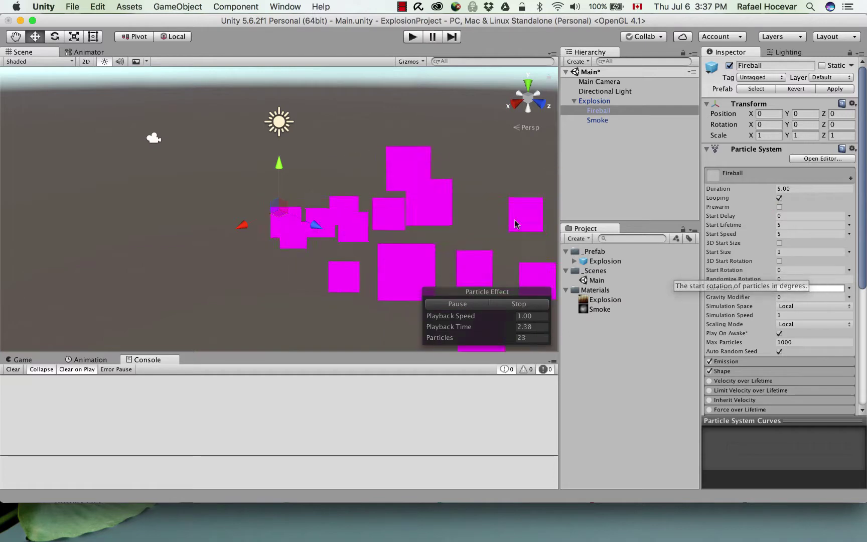
pyautogui.click(557, 169)
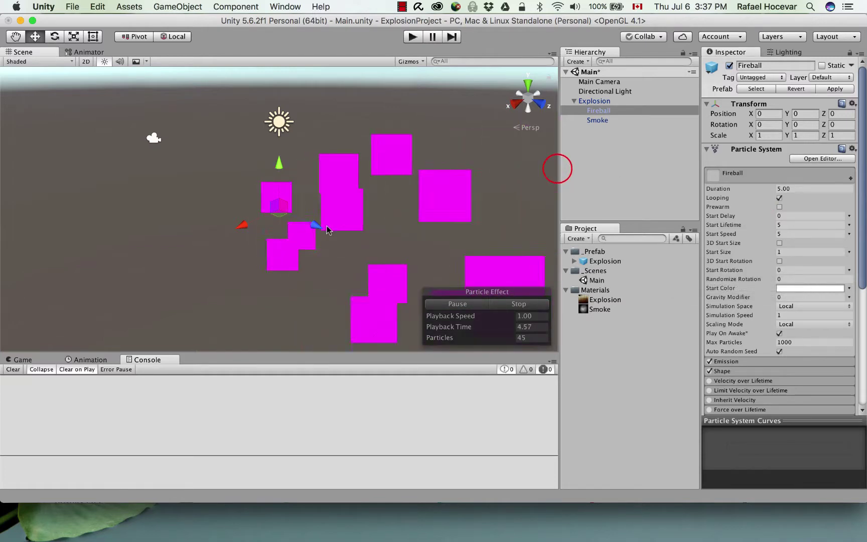
pyautogui.moveTo(340, 248)
pyautogui.keyDown('alt'); pyautogui.mouseDown()
pyautogui.moveTo(329, 238)
pyautogui.moveTo(410, 247)
pyautogui.moveTo(348, 231)
pyautogui.mouseUp(); pyautogui.keyUp('alt')
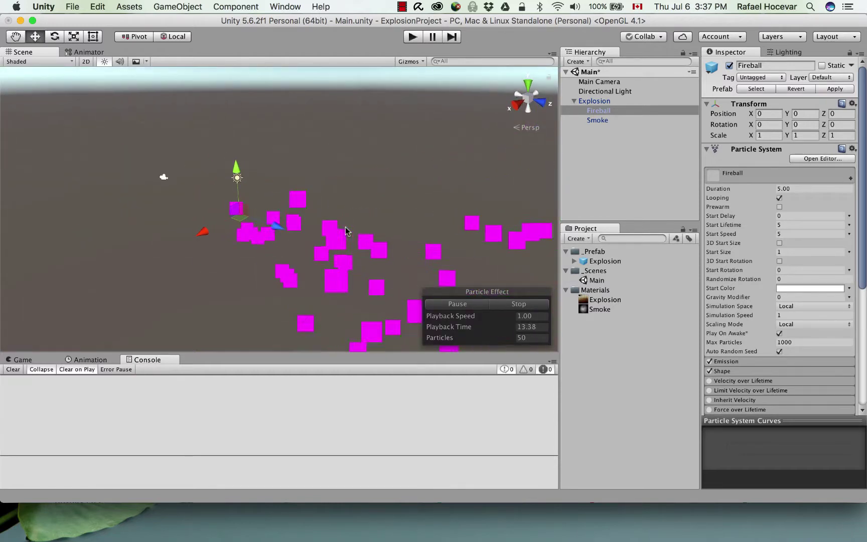
# Expand the Renderer module of the Fireball's particle system to reach its material setting
pyautogui.scroll(-2, 760, 223)
pyautogui.scroll(-10, 762, 226)
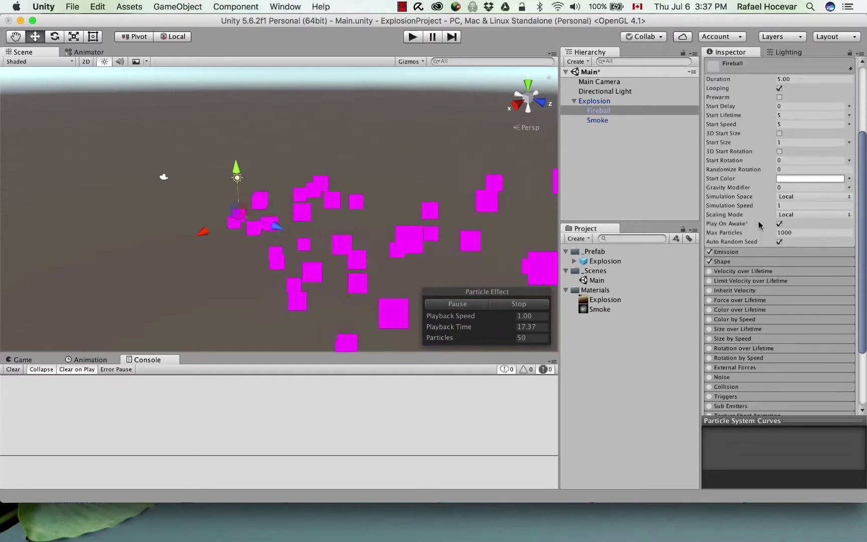
pyautogui.scroll(9, 775, 232)
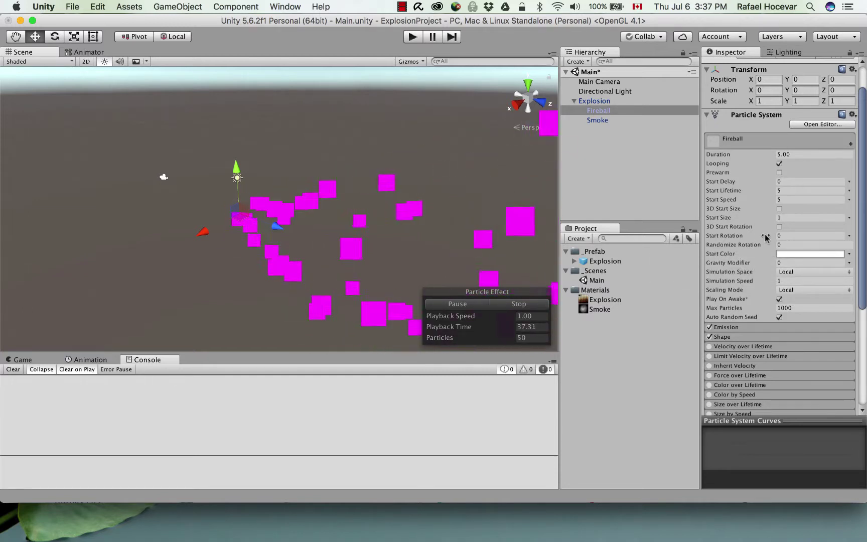
pyautogui.scroll(-6, 751, 215)
pyautogui.scroll(-3, 747, 213)
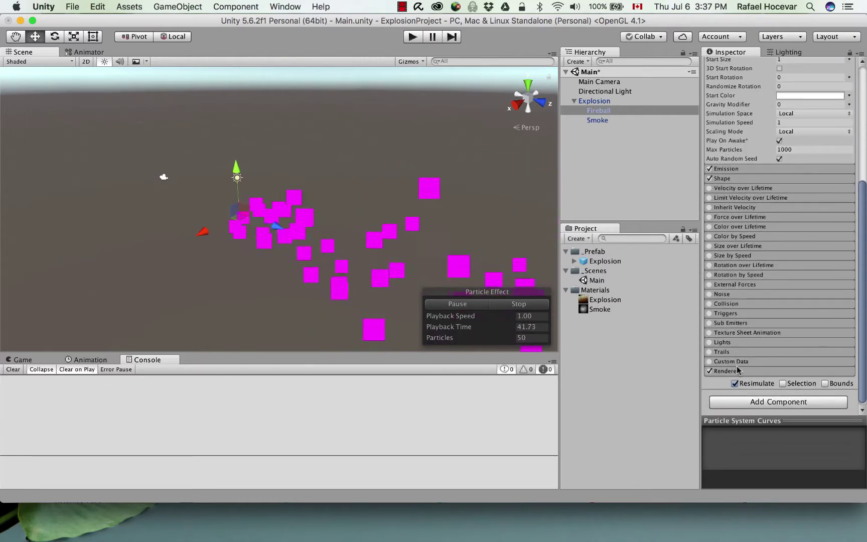
pyautogui.click(738, 370)
pyautogui.scroll(-2, 747, 371)
pyautogui.scroll(-7, 745, 351)
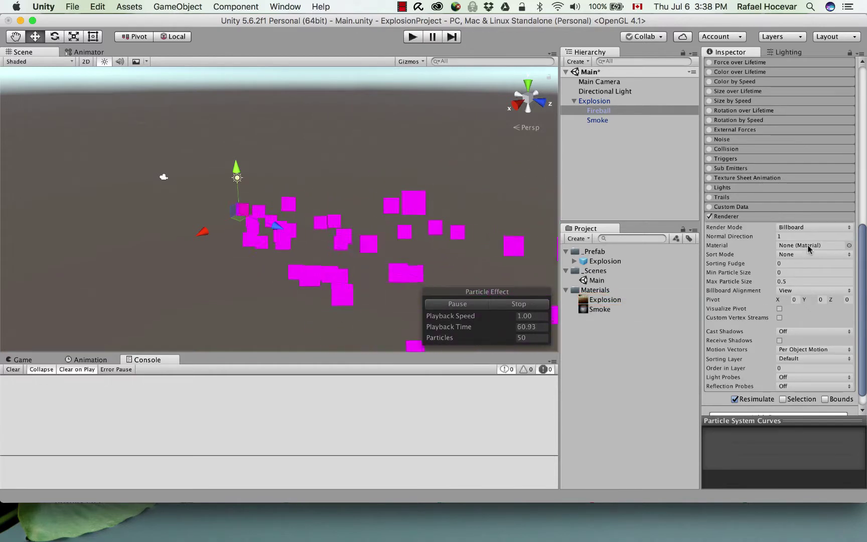
# Create a new material named ExplosionMaterial in the Materials folder
pyautogui.click(597, 291)
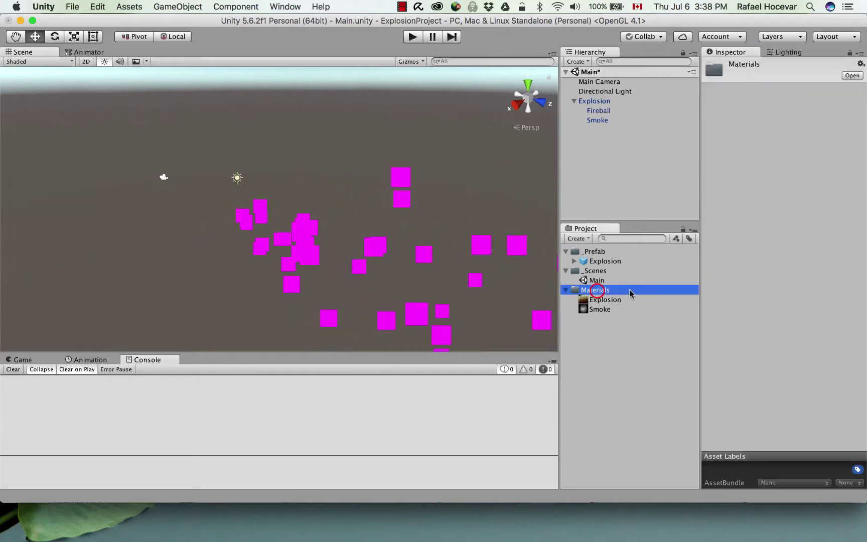
pyautogui.rightClick(600, 292)
pyautogui.moveTo(640, 297)
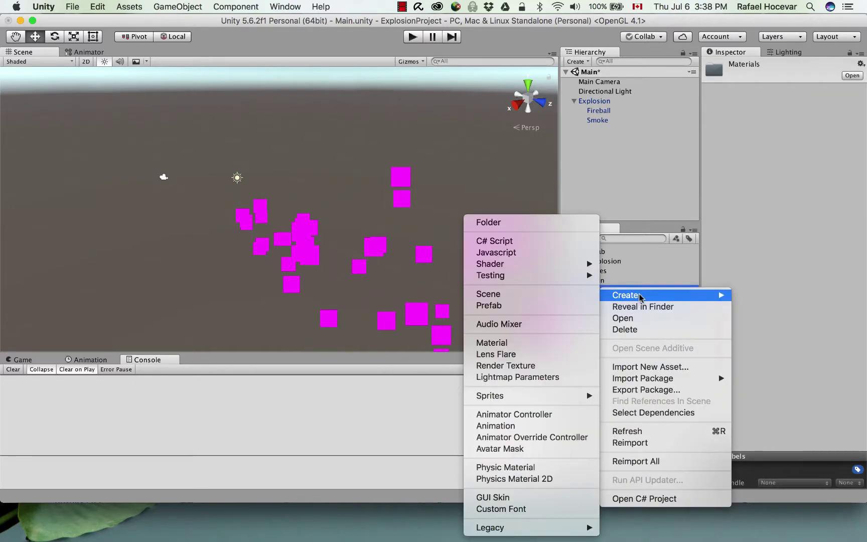
pyautogui.click(541, 343)
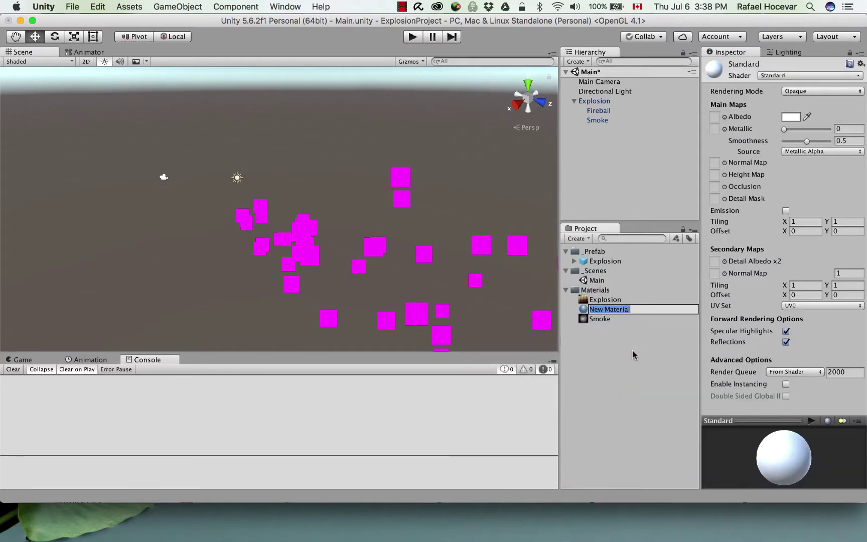
pyautogui.write('ExplosionMaterial')
pyautogui.press('Return')
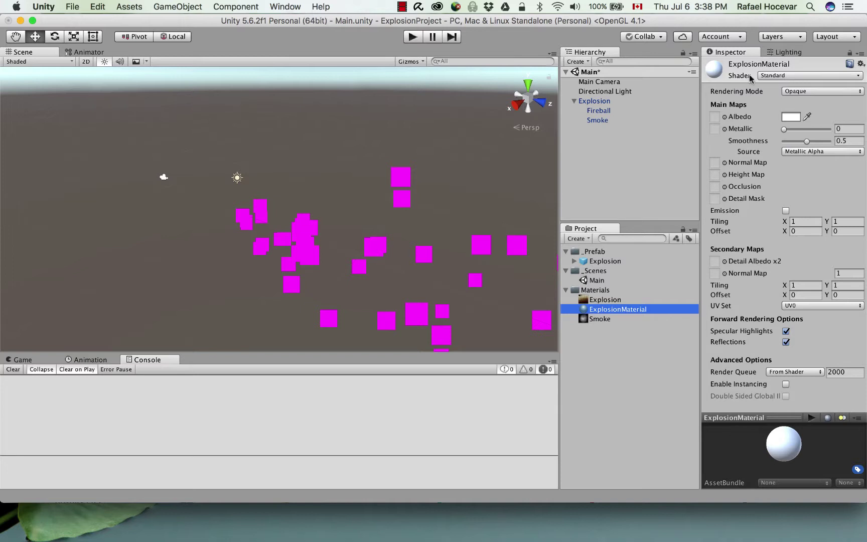
# Set ExplosionMaterial's shader to Particles/Additive and assign the Explosion texture as its particle texture
pyautogui.click(770, 78)
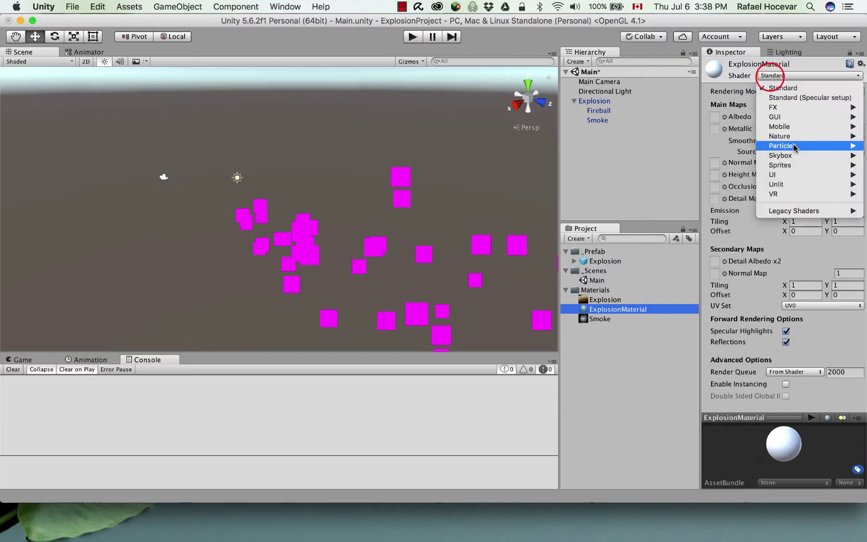
pyautogui.moveTo(794, 147)
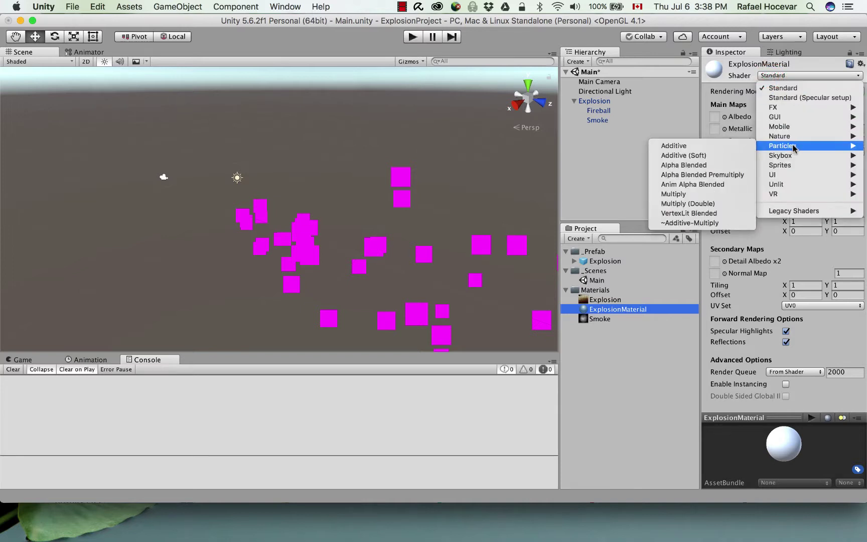
pyautogui.click(685, 146)
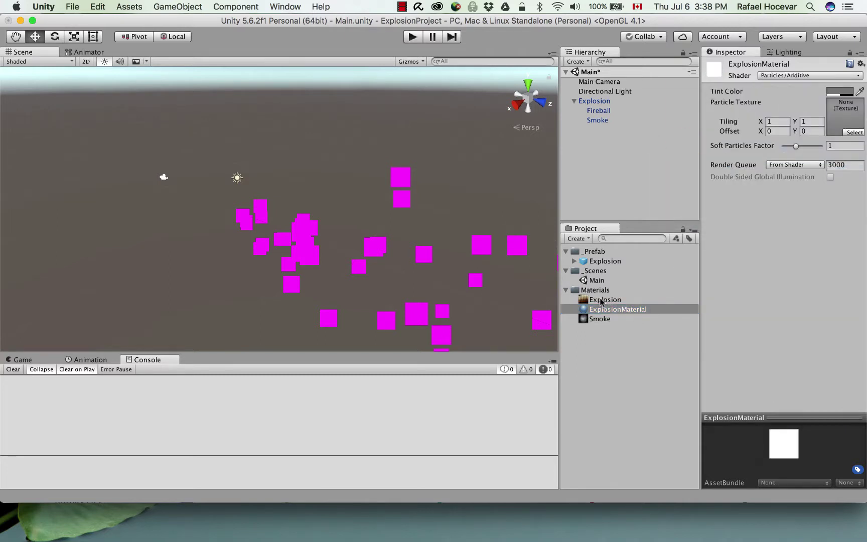
pyautogui.moveTo(598, 302); pyautogui.dragTo(739, 251)
pyautogui.moveTo(838, 114); pyautogui.dragTo(838, 115)
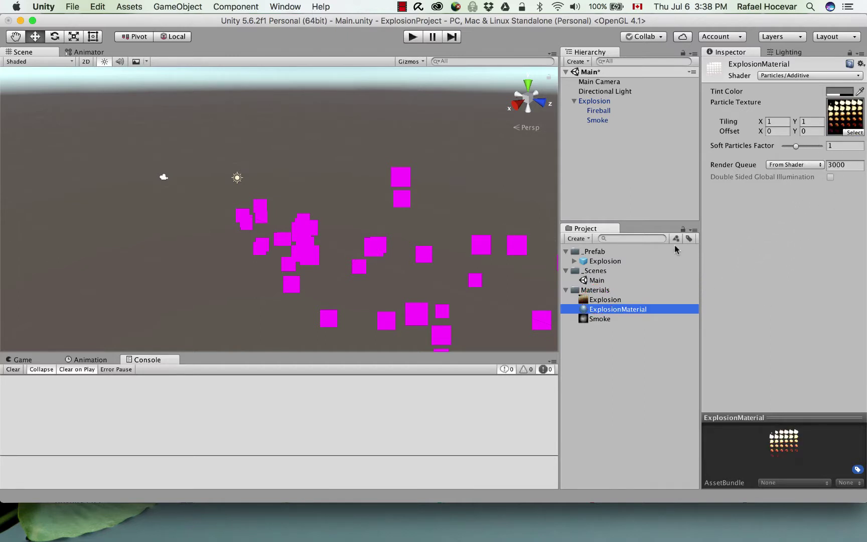
# Assign ExplosionMaterial as the Renderer material of the Fireball's particle system
pyautogui.click(607, 111)
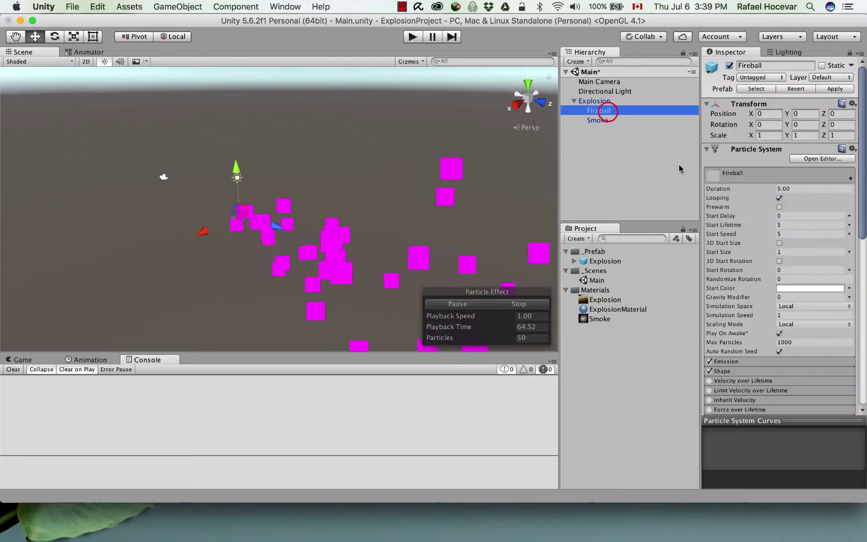
pyautogui.scroll(-15, 764, 243)
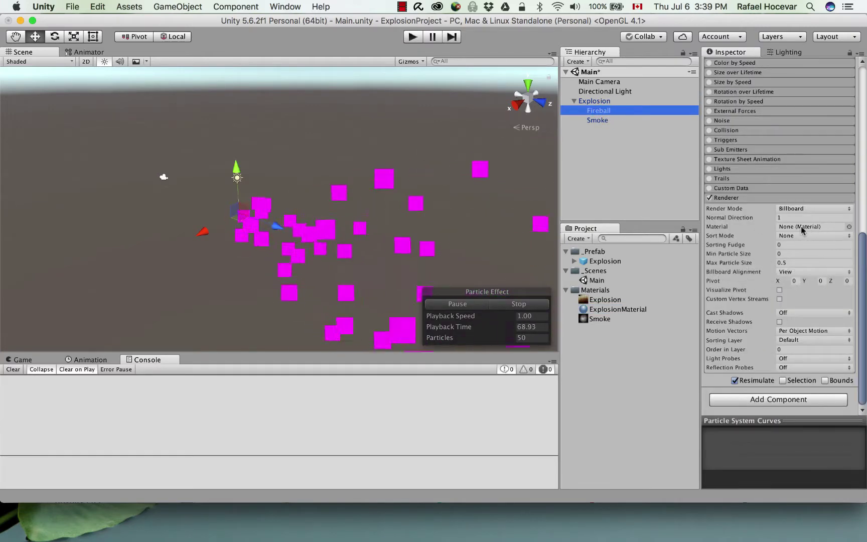
pyautogui.click(849, 227)
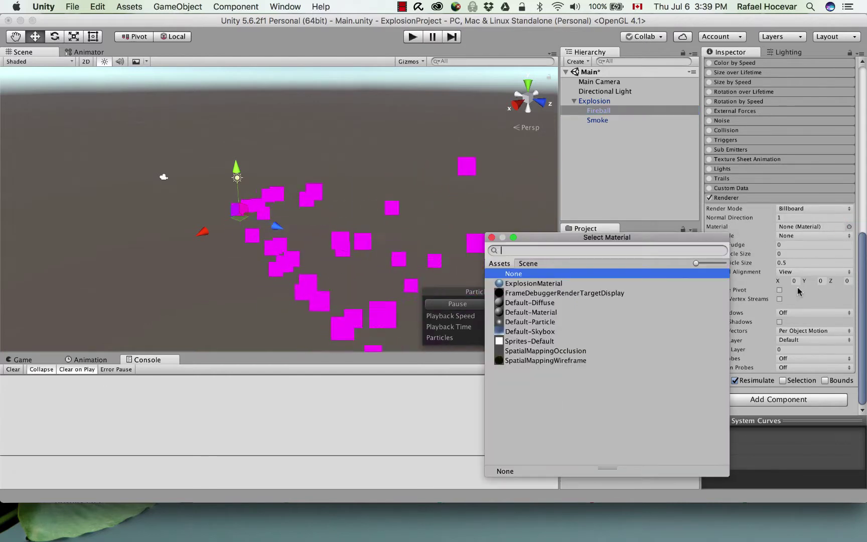
pyautogui.click(536, 283)
pyautogui.doubleClick(551, 283)
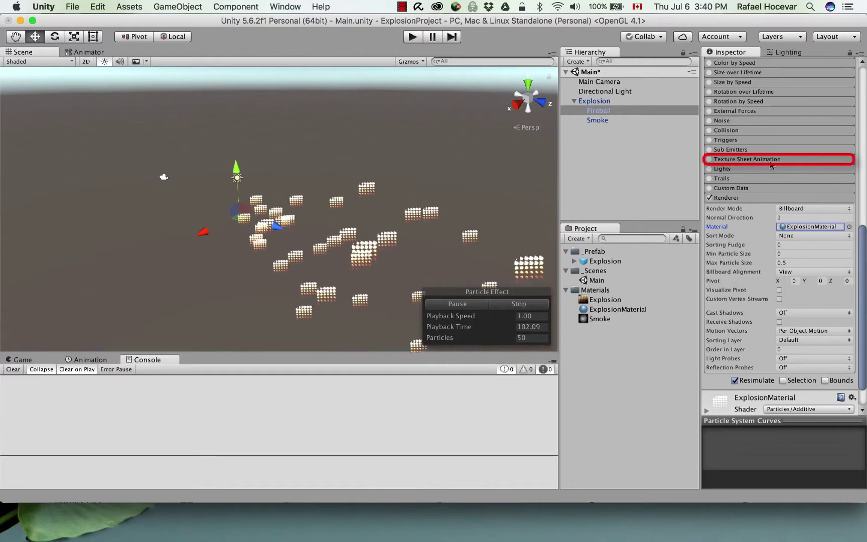
# Enable Texture Sheet Animation on the Fireball's particle system and set its tiles to X 6 and Y 6
pyautogui.click(709, 159)
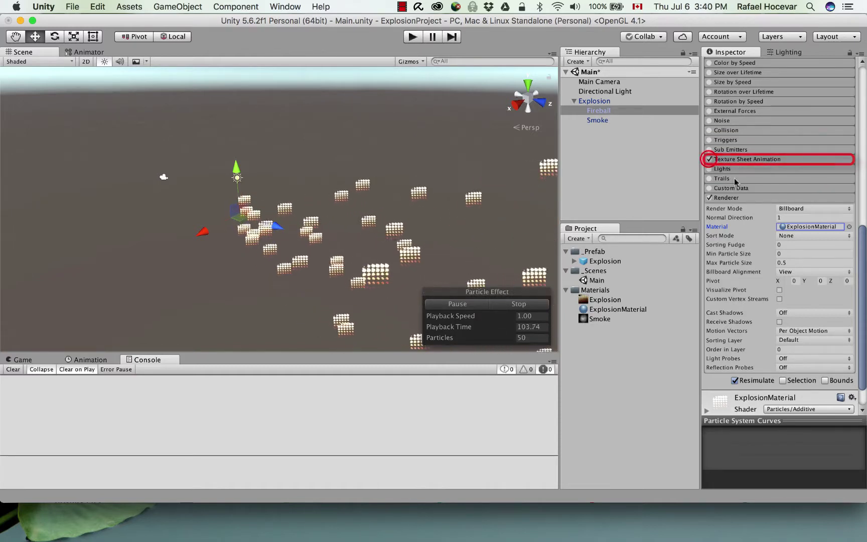
pyautogui.click(752, 159)
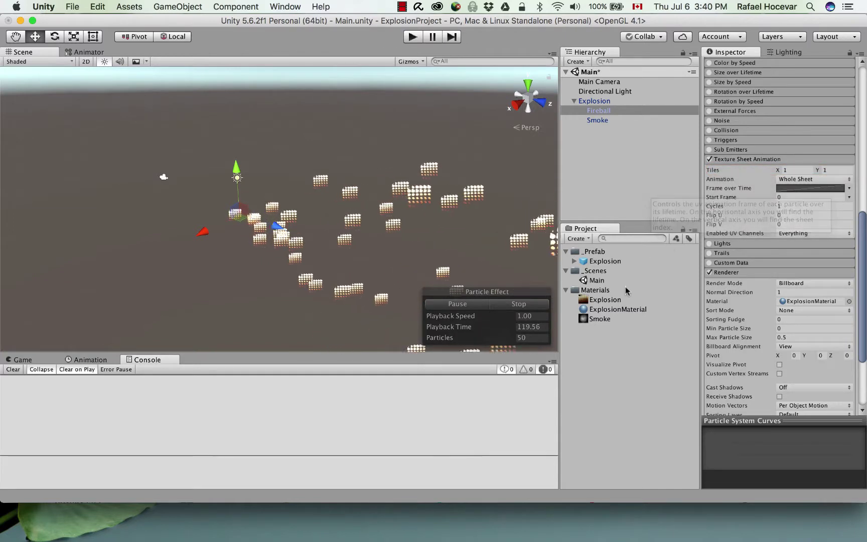
pyautogui.click(796, 170)
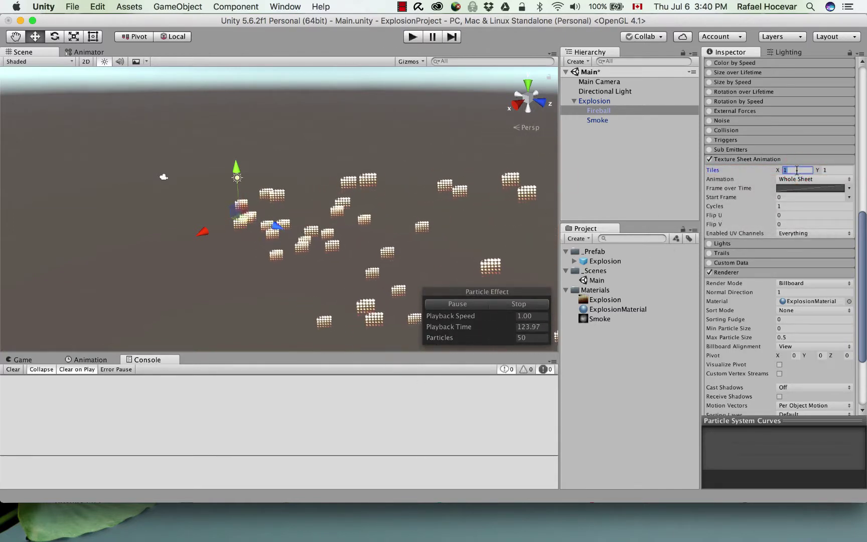
pyautogui.write('6')
pyautogui.click(833, 170)
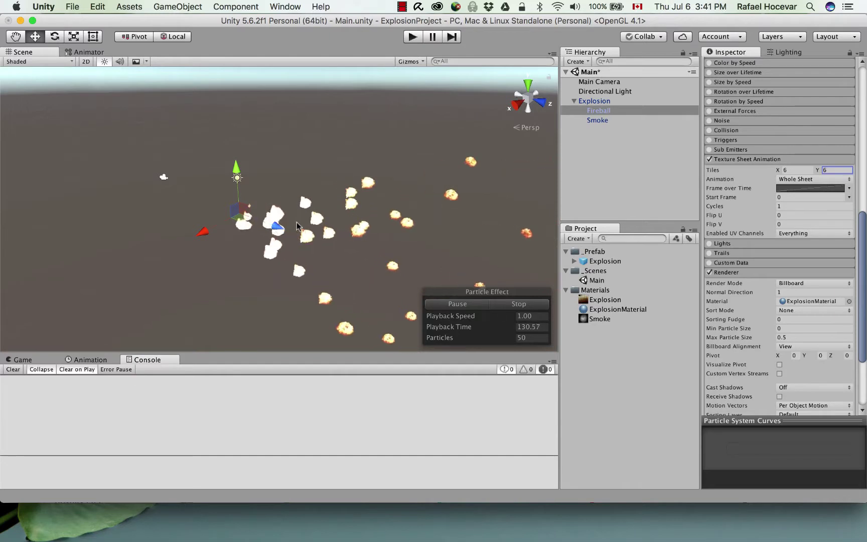
pyautogui.moveTo(297, 226); pyautogui.dragTo(317, 252, button='right')
pyautogui.scroll(8, 310, 240)
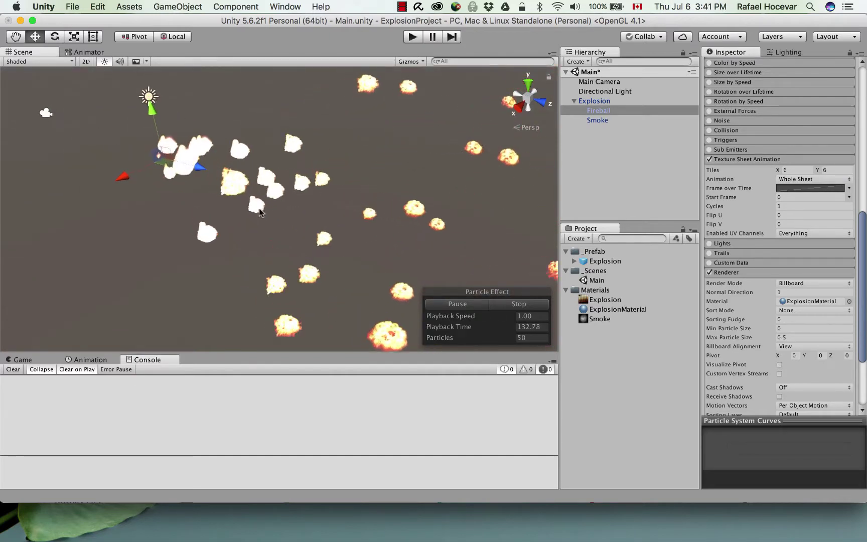
pyautogui.moveTo(259, 213); pyautogui.dragTo(306, 221, button='right')
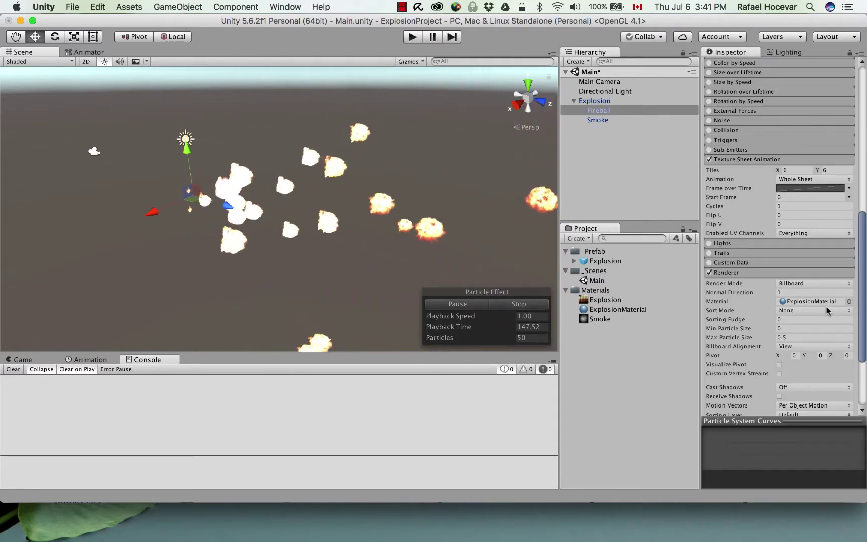
# Set the Start Speed of the Fireball's particles to 0
pyautogui.scroll(5, 827, 308)
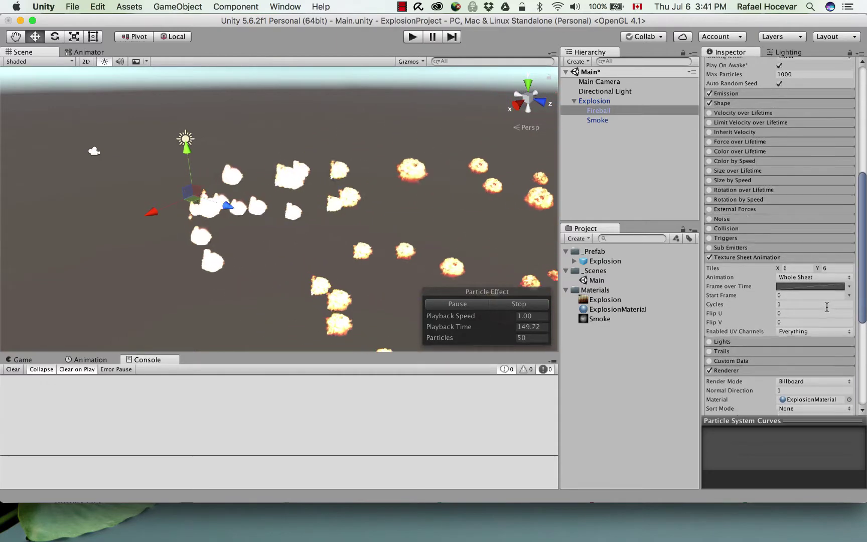
pyautogui.scroll(9, 826, 307)
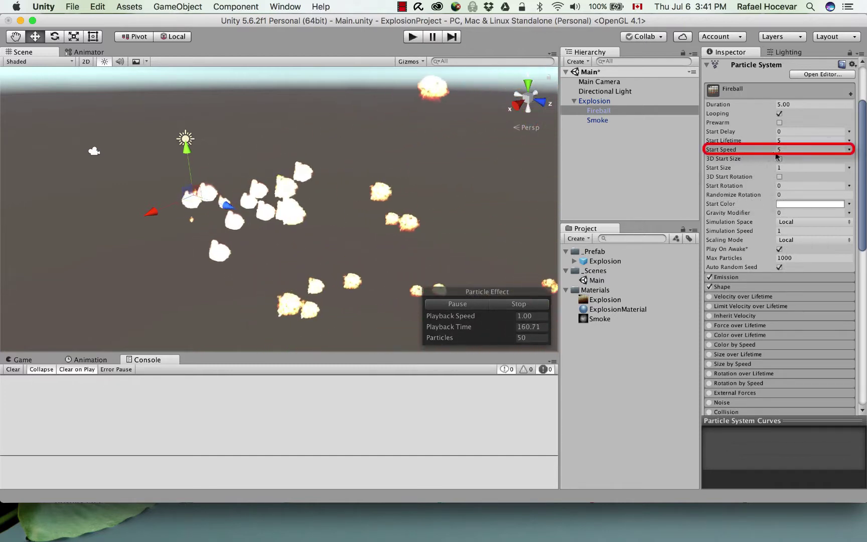
pyautogui.click(788, 151)
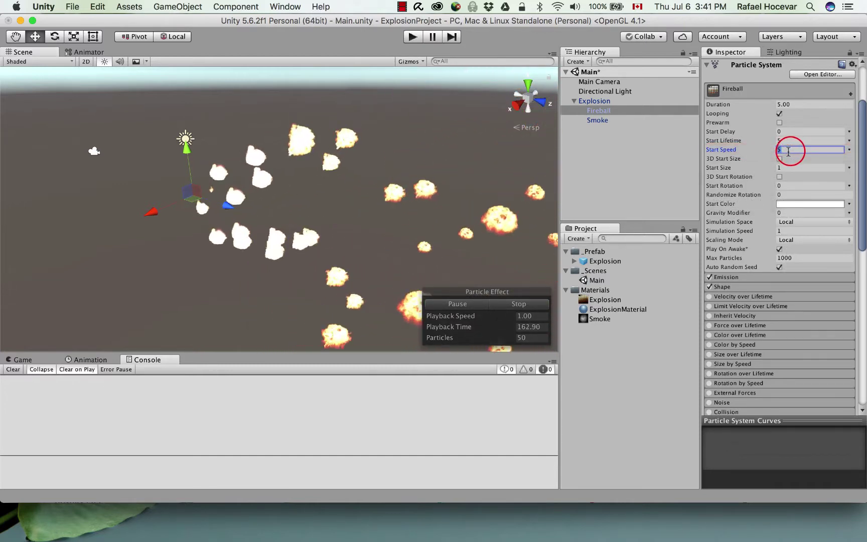
pyautogui.write('0')
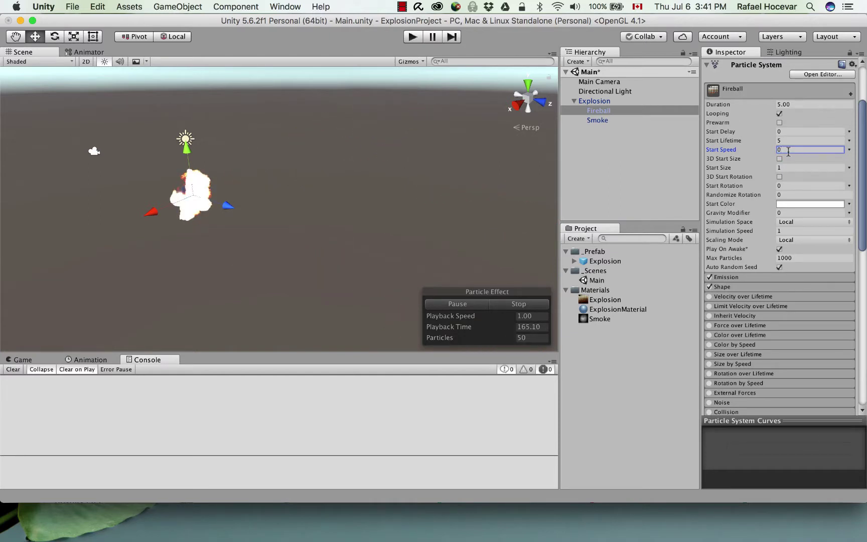
pyautogui.keyDown('alt'); pyautogui.moveTo(294, 180); pyautogui.dragTo(304, 198); pyautogui.keyUp('alt')
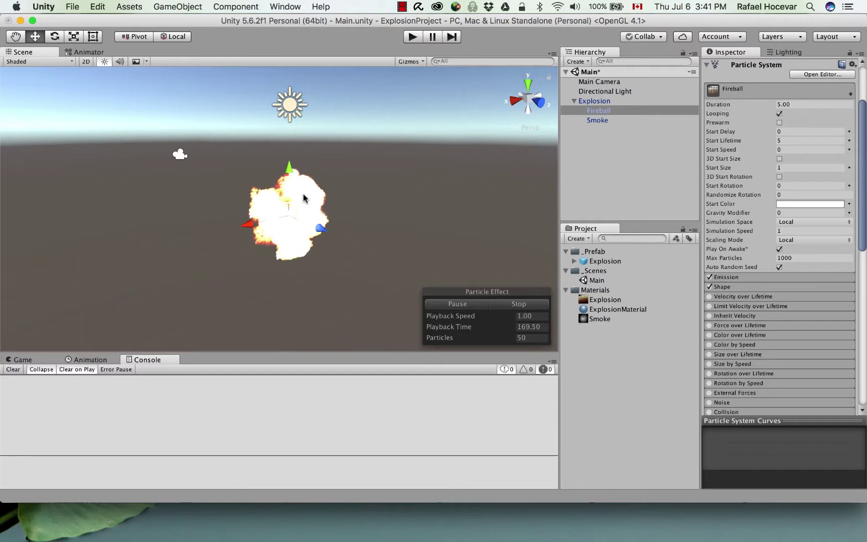
# Set the Fireball's Max Particles to 1 and expand its Emission module
pyautogui.click(795, 258)
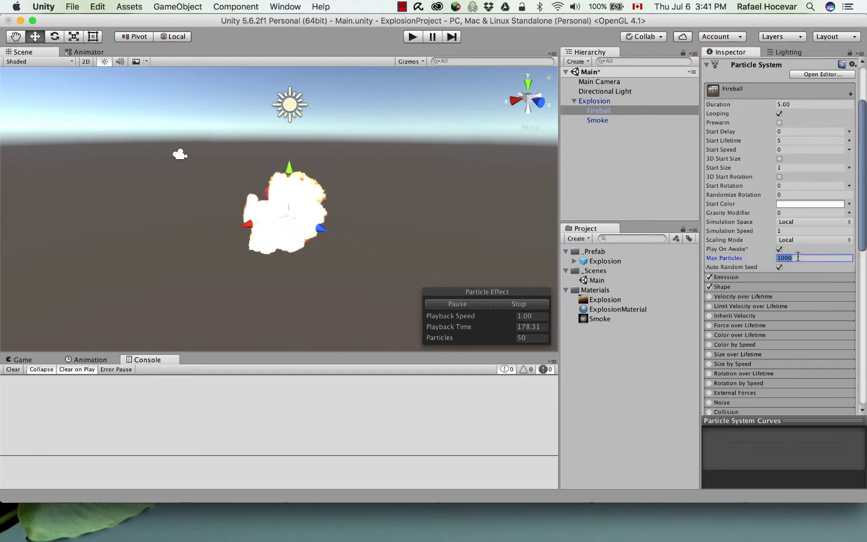
pyautogui.write('1')
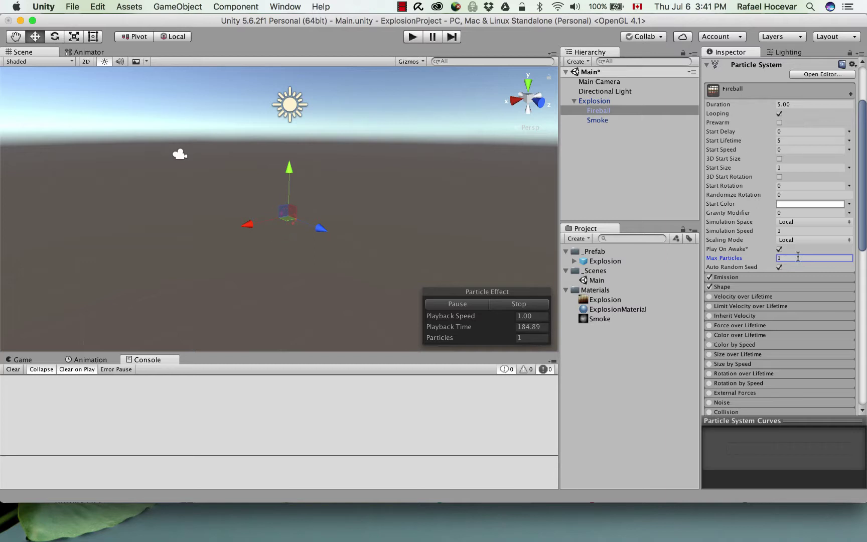
pyautogui.click(748, 278)
pyautogui.scroll(-1, 723, 277)
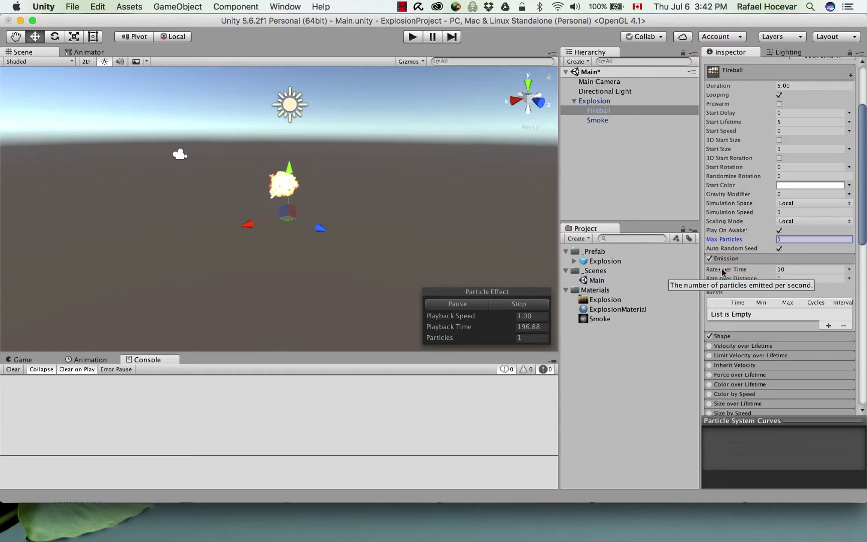
# Set the Fireball's emission Rate over Time to 0 and add a burst at time 0.00 with Min 1 and Max 1
pyautogui.click(794, 272)
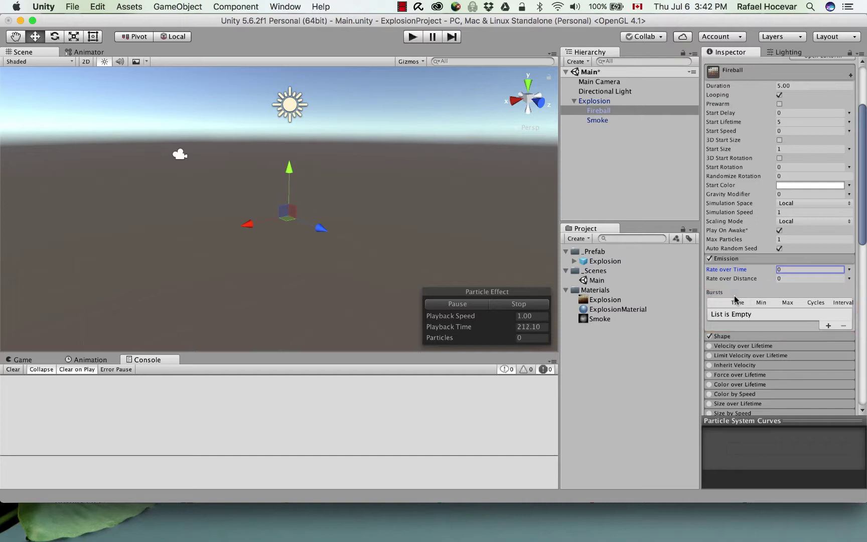
pyautogui.click(827, 325)
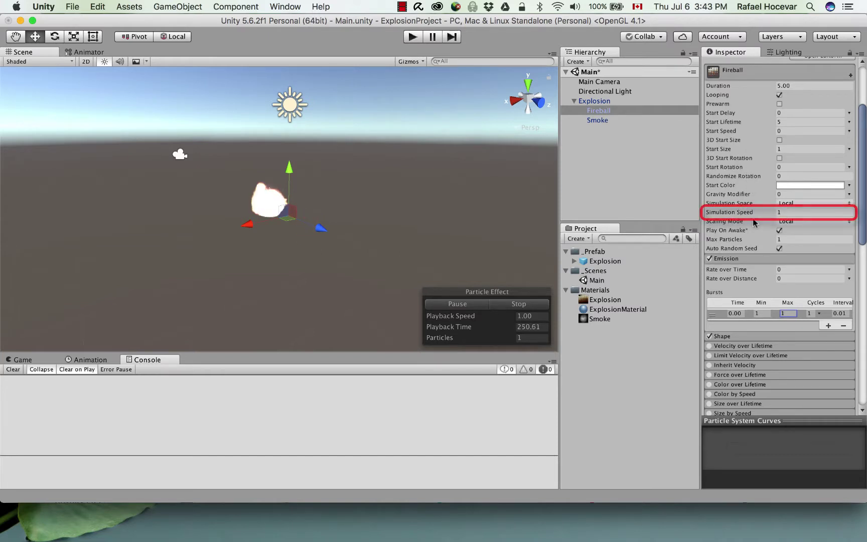
# Set the Simulation Speed of the Fireball's particle system to 2.5
pyautogui.click(790, 212)
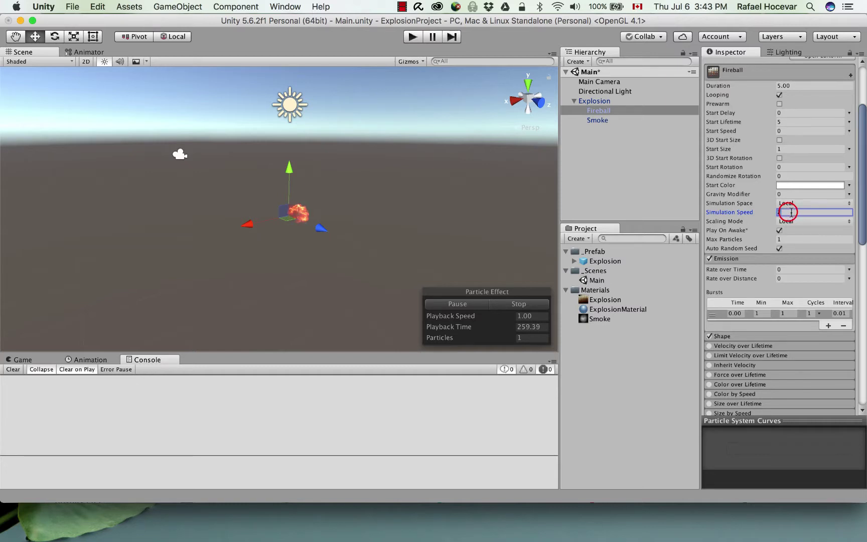
pyautogui.write('2.5')
# Disable the Shape module of the Fireball's particle system and collapse it
pyautogui.scroll(-5, 799, 269)
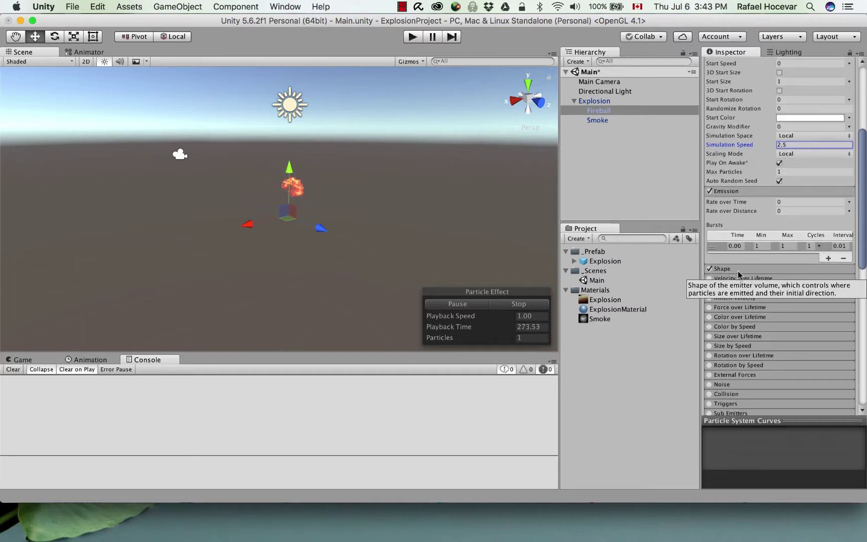
pyautogui.click(740, 270)
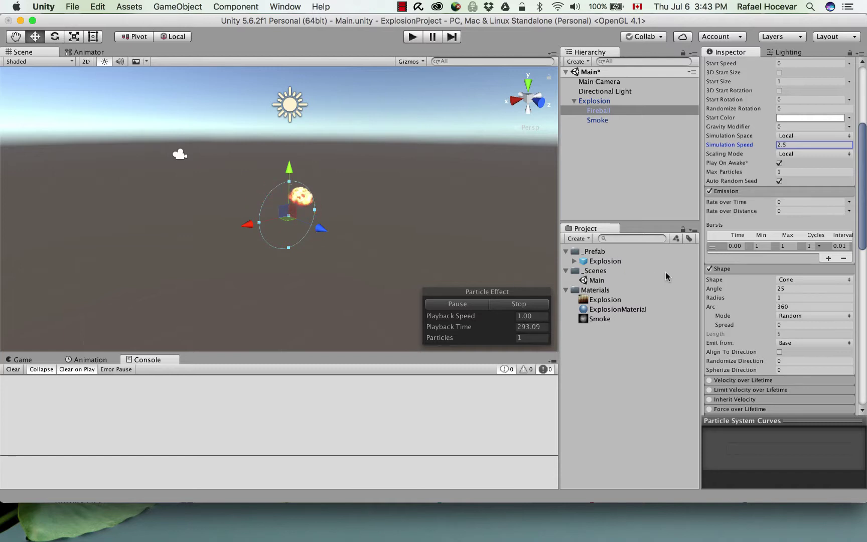
pyautogui.click(709, 269)
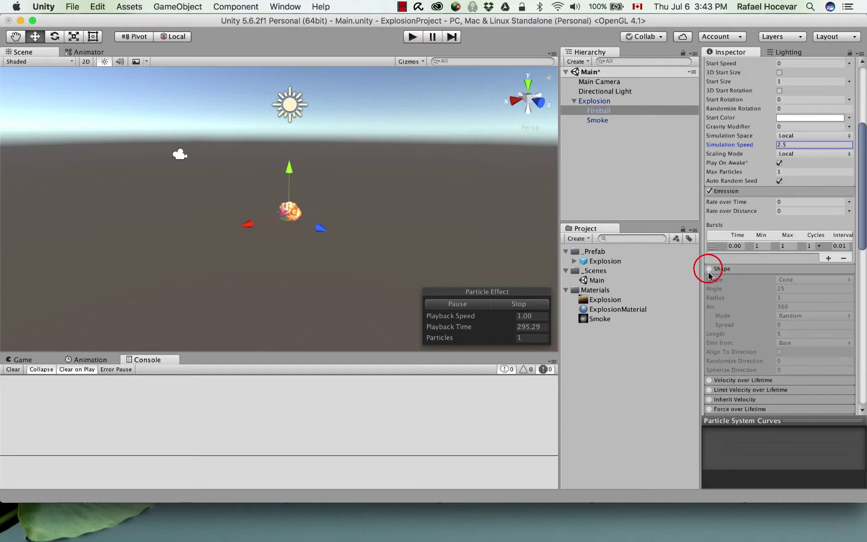
pyautogui.click(747, 270)
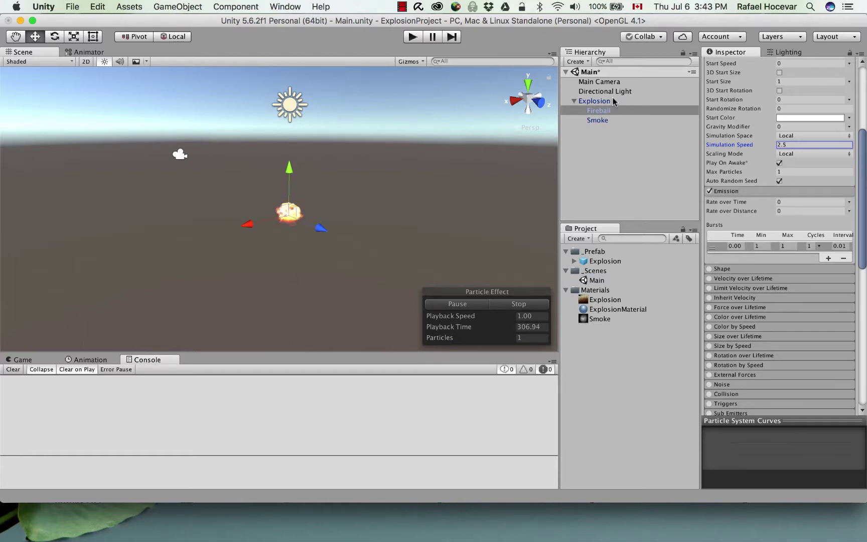
# Apply the Explosion object's changes to its prefab and save the scene
pyautogui.click(597, 101)
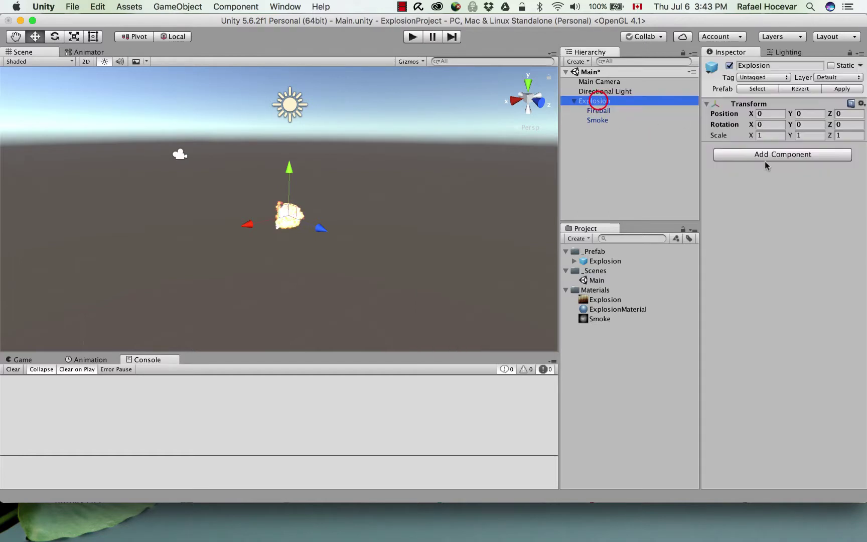
pyautogui.click(841, 90)
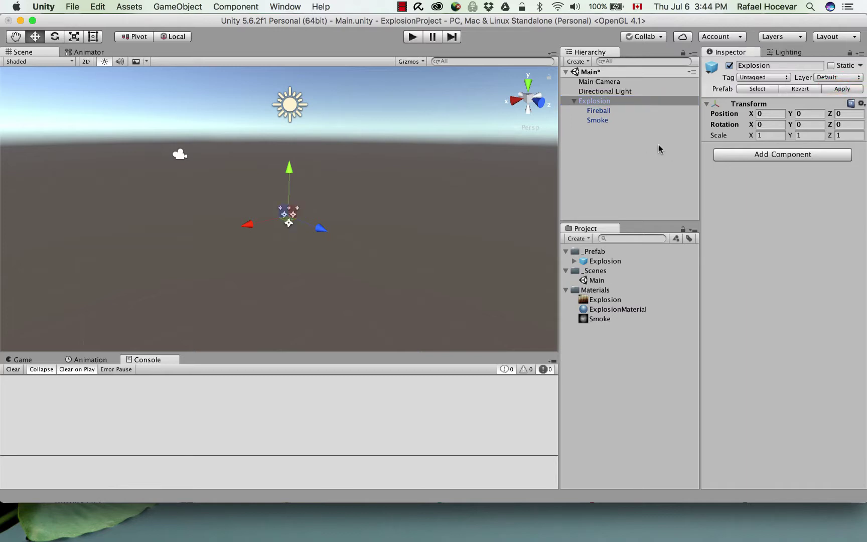
pyautogui.click(70, 7)
pyautogui.moveTo(70, 7)
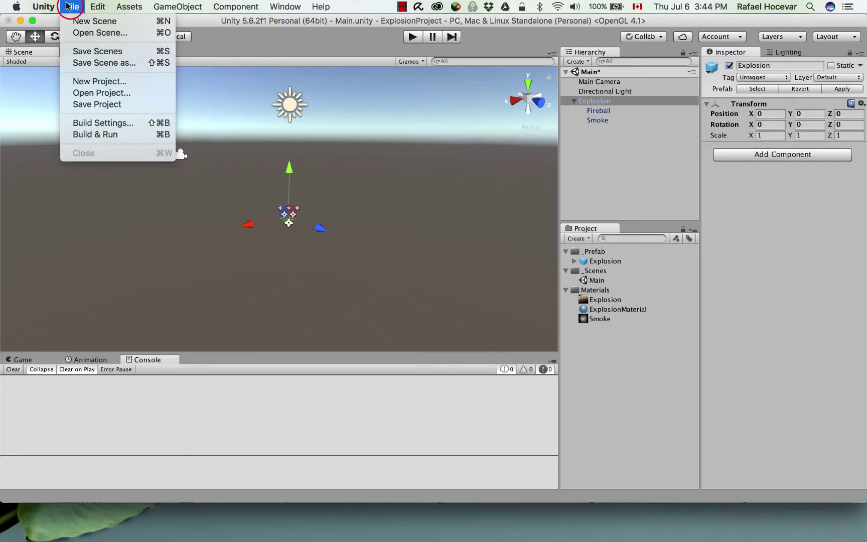
pyautogui.click(87, 51)
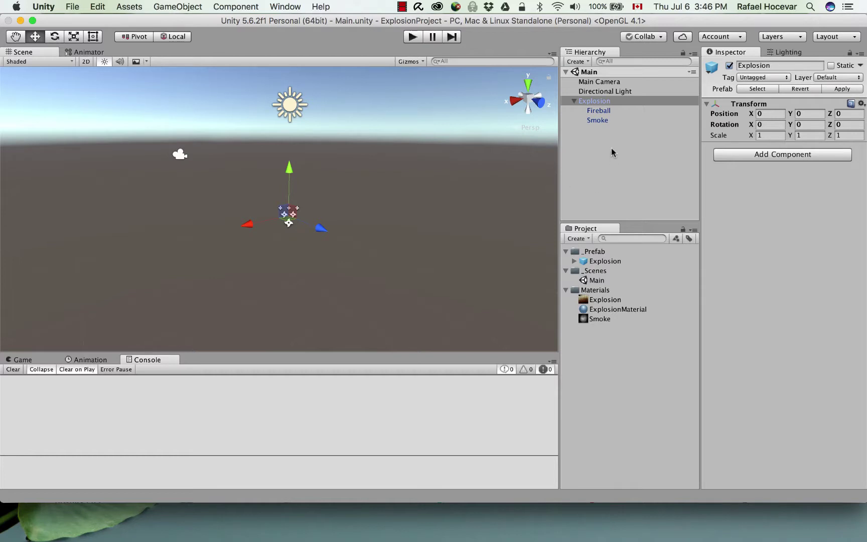
# Add a Particle System component to the Smoke object and expand its Renderer module
pyautogui.click(602, 120)
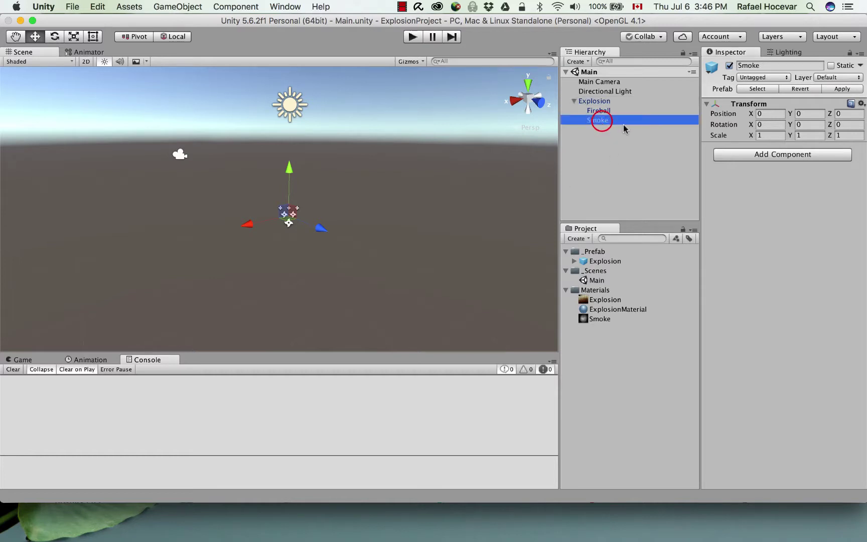
pyautogui.click(772, 154)
pyautogui.click(756, 203)
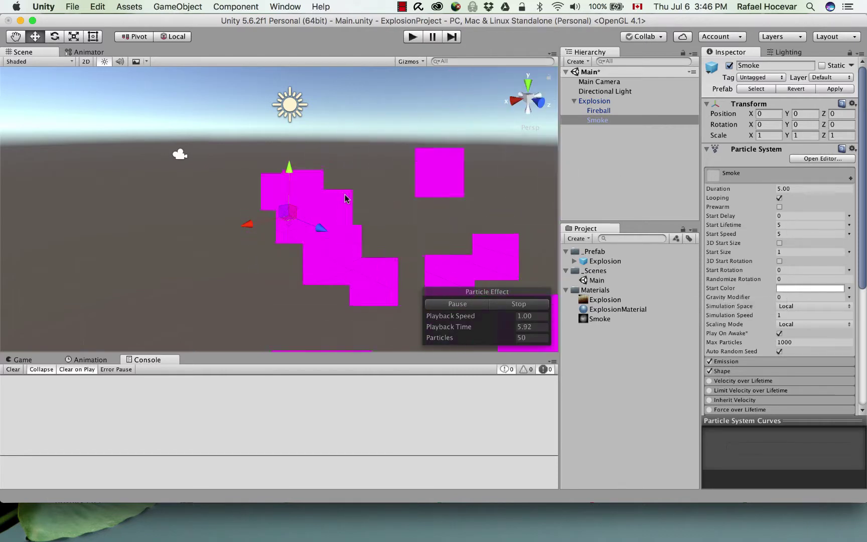
pyautogui.scroll(-3, 358, 207)
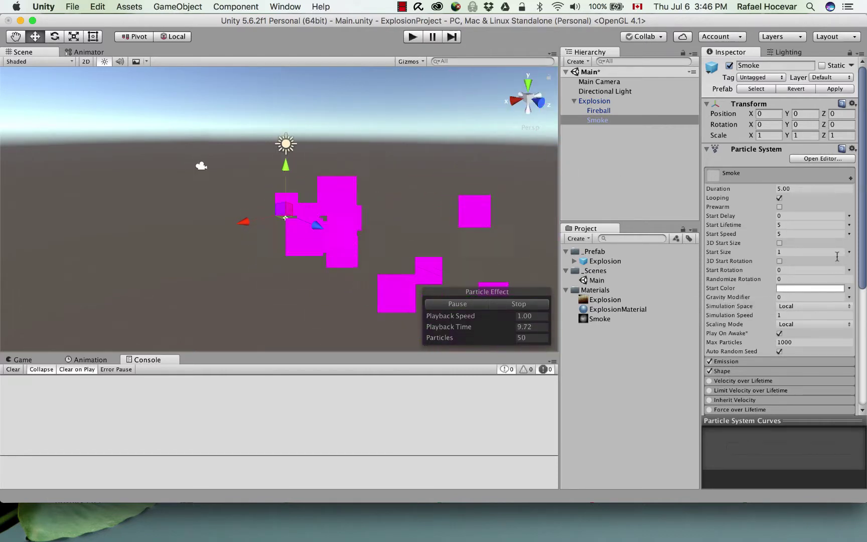
pyautogui.scroll(-10, 737, 371)
pyautogui.click(735, 370)
pyautogui.scroll(-5, 735, 366)
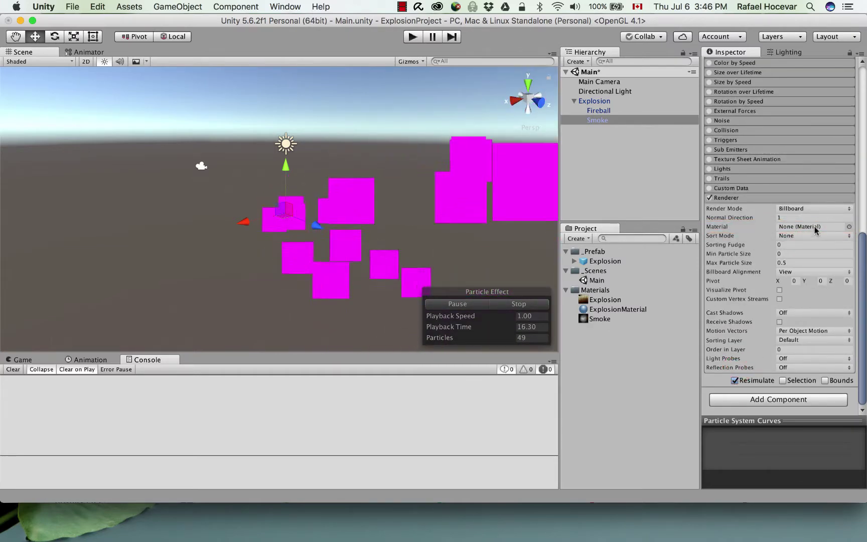
# Create a new material named SmokeMaterial in the Materials folder
pyautogui.rightClick(601, 290)
pyautogui.moveTo(618, 296)
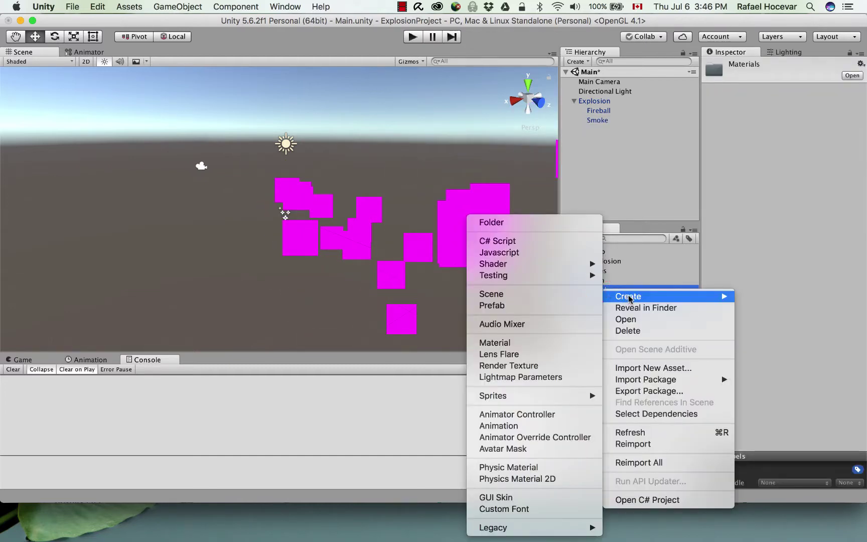
pyautogui.click(544, 343)
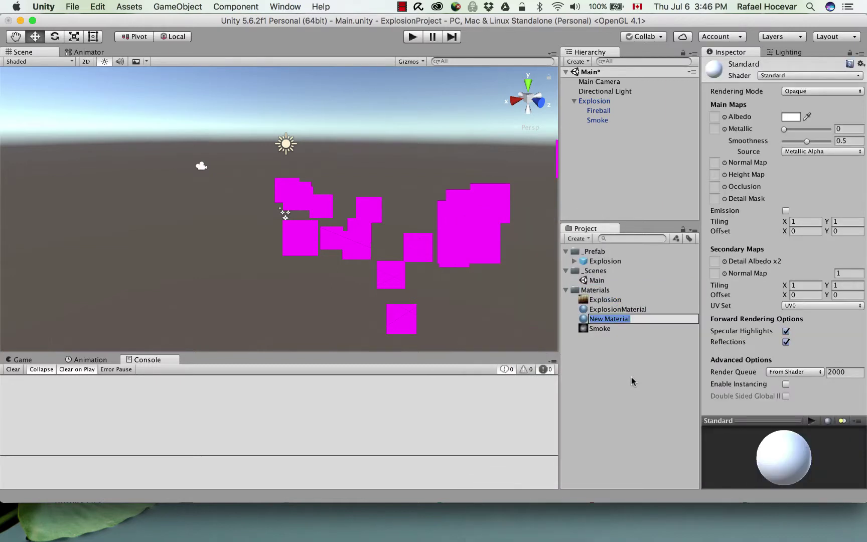
pyautogui.write('SmokeMaterial')
pyautogui.press('Return')
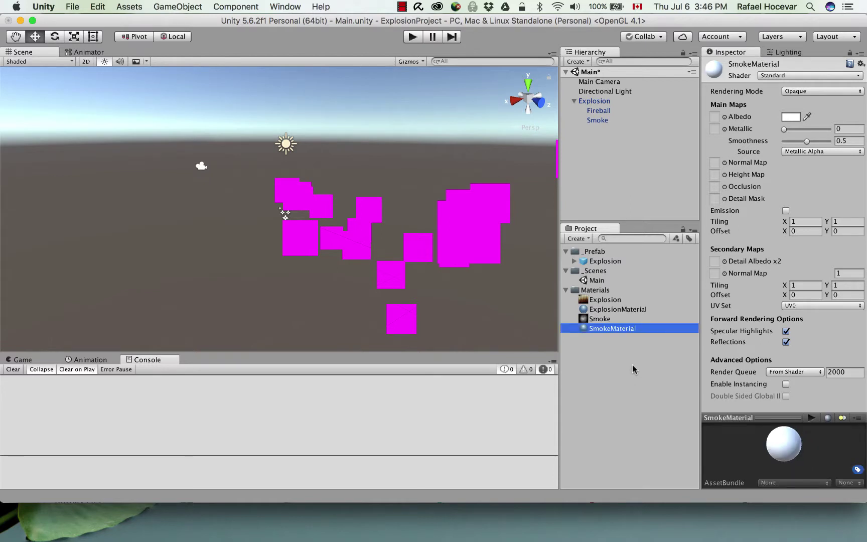
# Set SmokeMaterial's shader to Particles/Additive (Soft) and assign the Smoke texture as its Particle Texture
pyautogui.click(782, 76)
pyautogui.moveTo(793, 146)
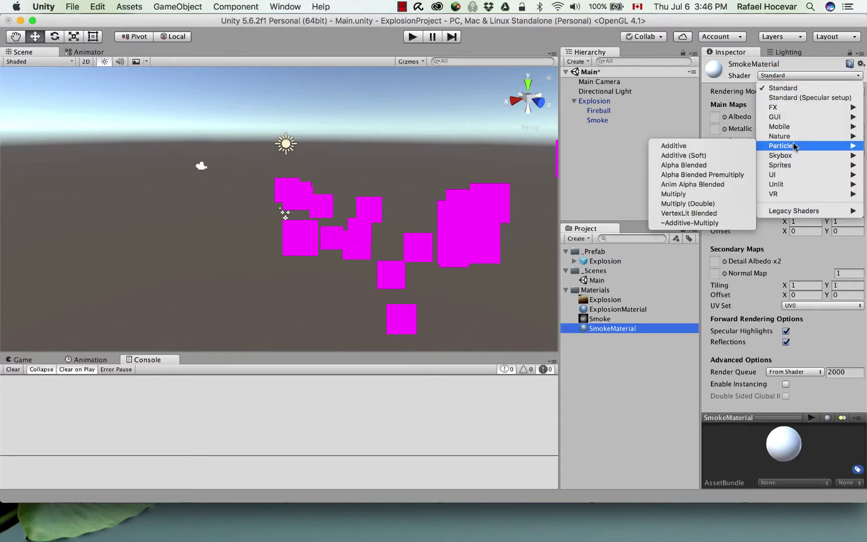
pyautogui.click(709, 155)
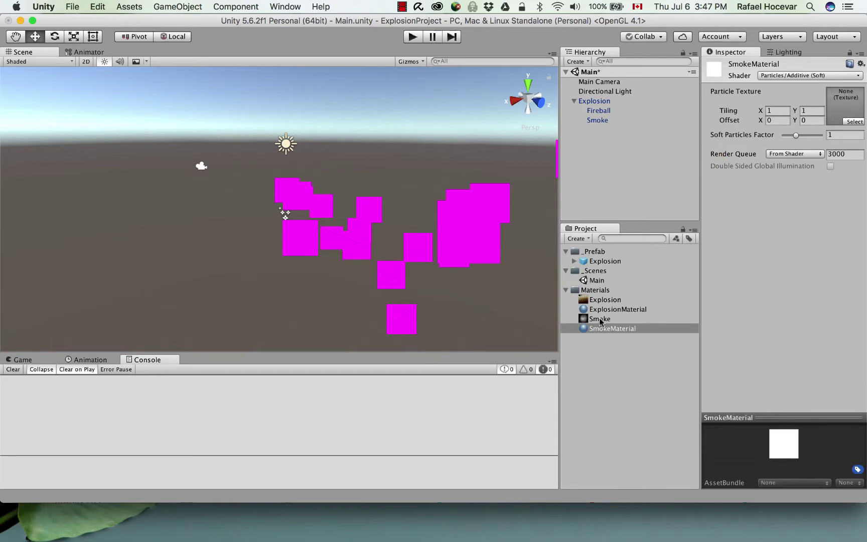
pyautogui.moveTo(599, 322); pyautogui.dragTo(733, 260)
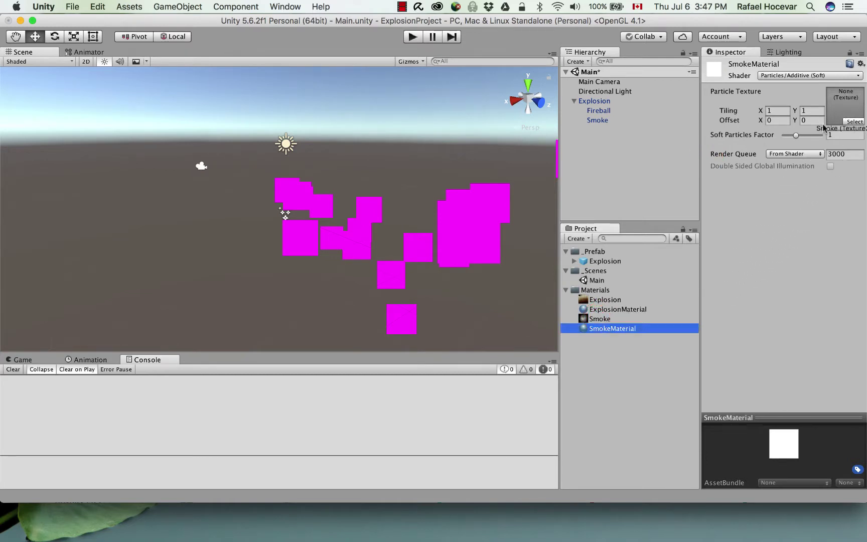
pyautogui.moveTo(839, 105); pyautogui.dragTo(840, 106)
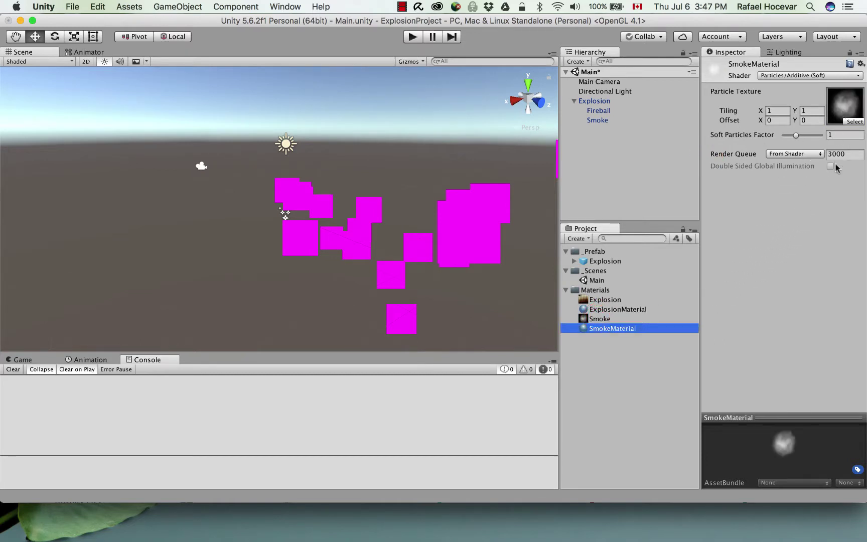
# Assign SmokeMaterial as the Renderer material of the Smoke particle system
pyautogui.click(607, 122)
pyautogui.scroll(-10, 750, 168)
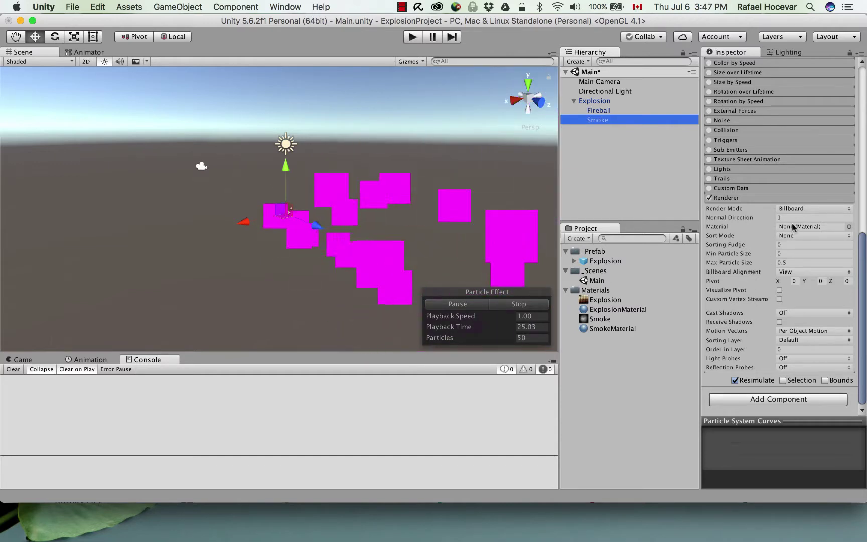
pyautogui.moveTo(609, 329); pyautogui.dragTo(798, 226)
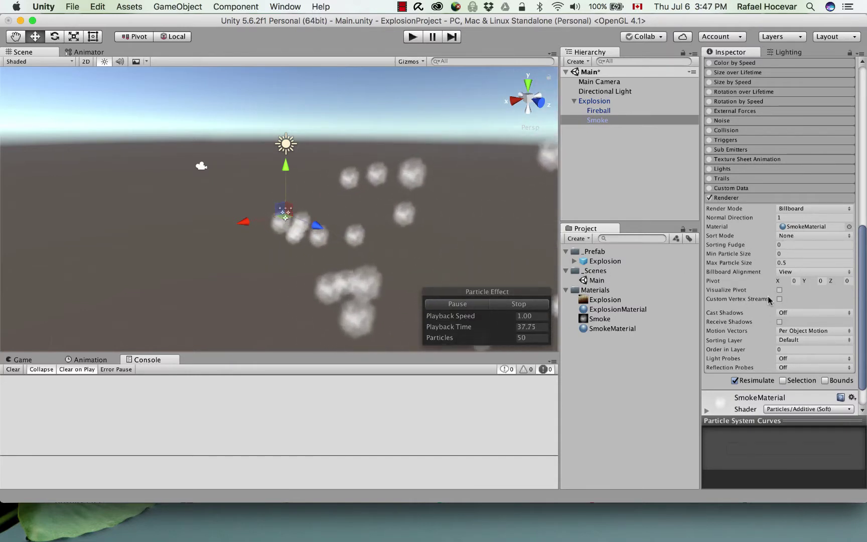
# Set the Max Particles of the Smoke particle system to 50
pyautogui.scroll(10, 766, 300)
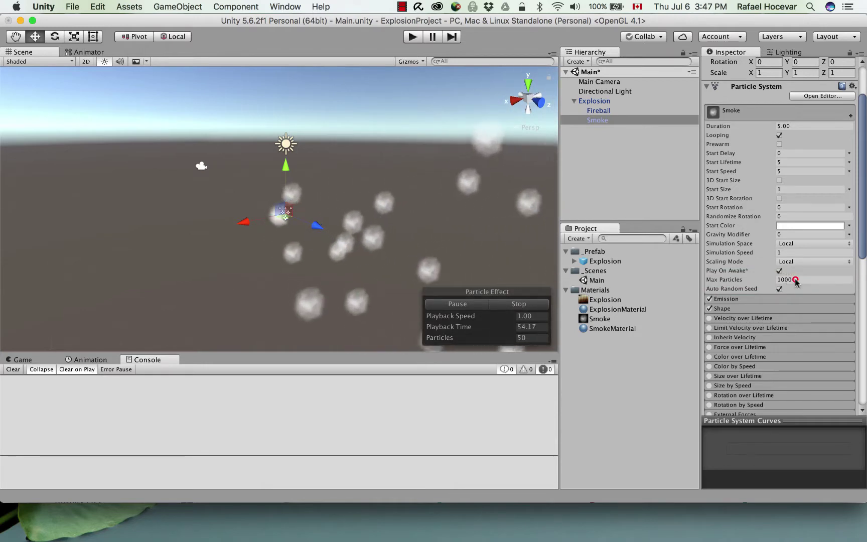
pyautogui.click(795, 280)
pyautogui.write('50')
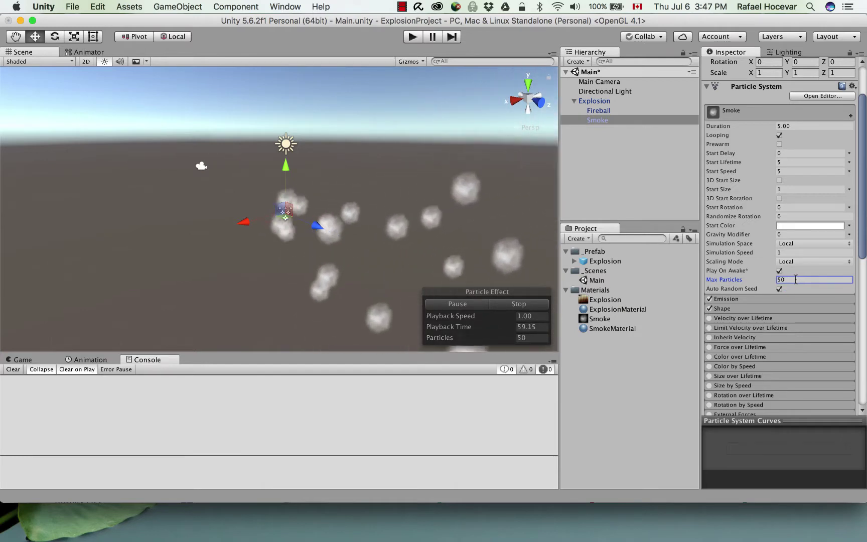
# Set the Smoke's emission Rate over Time to 0 and add a burst at time 0.00 with Min 50 and Max 50
pyautogui.click(738, 298)
pyautogui.scroll(-2, 738, 297)
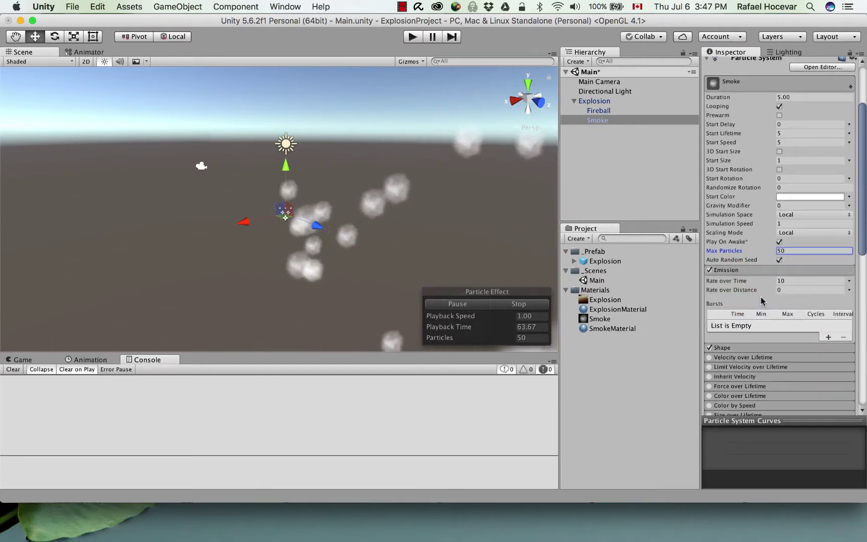
pyautogui.click(797, 281)
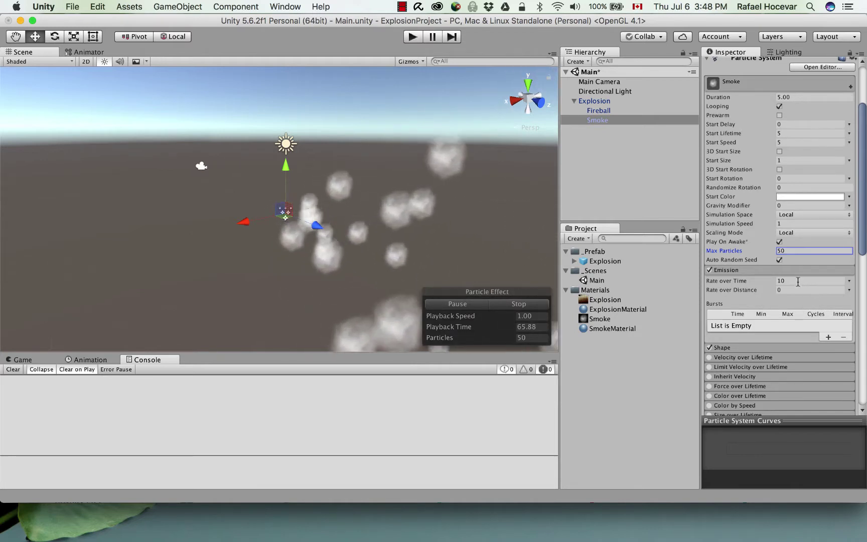
pyautogui.write('0')
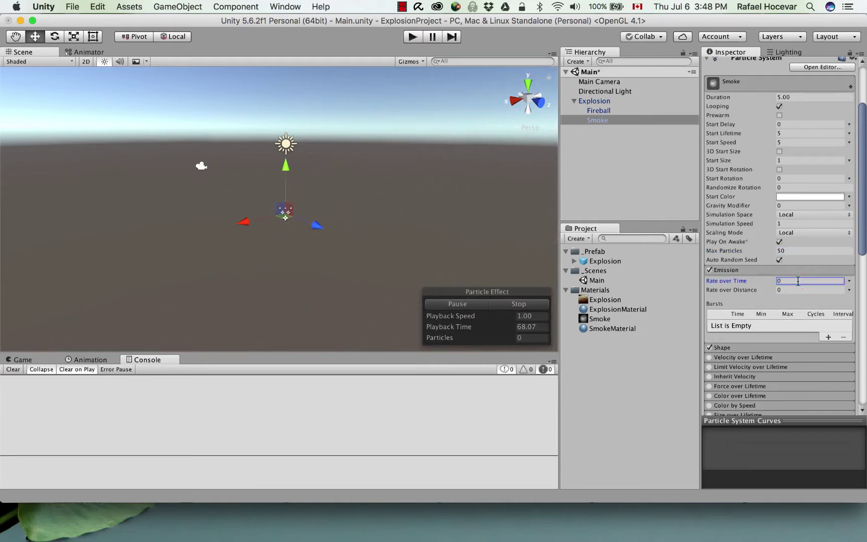
pyautogui.click(828, 337)
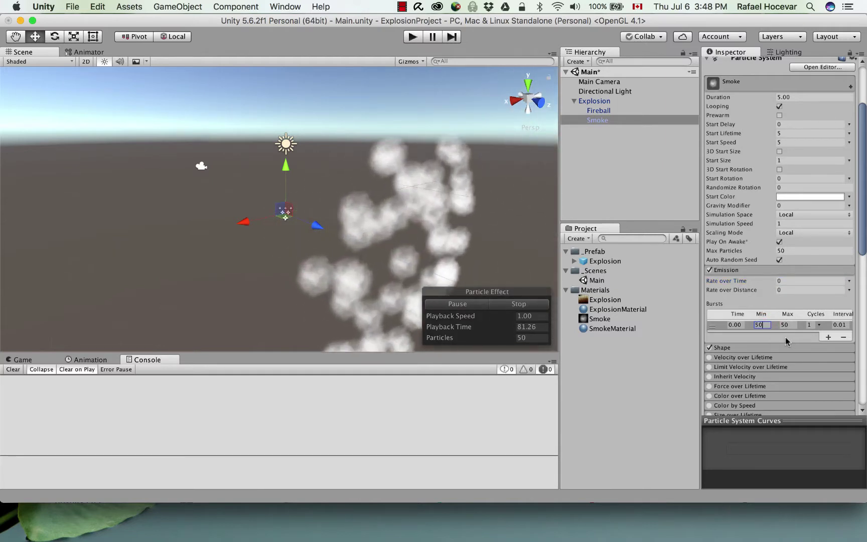
pyautogui.click(785, 339)
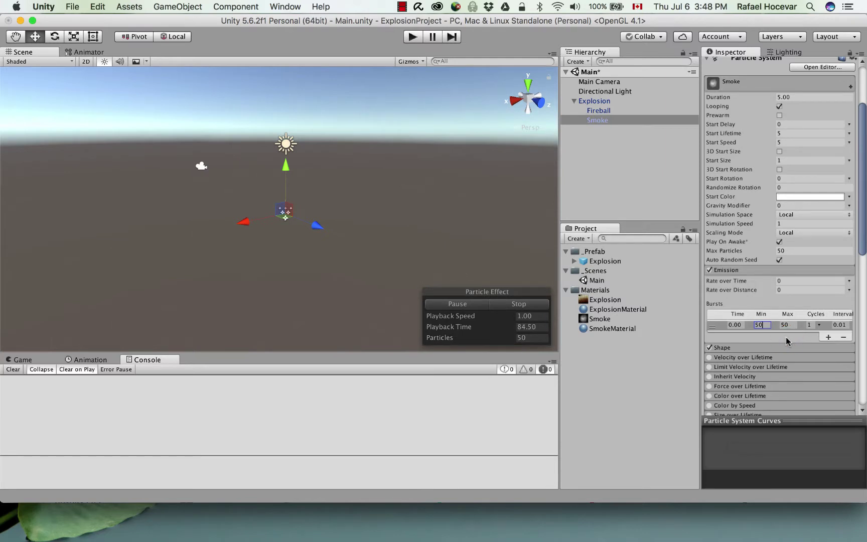
# Show the Game view and examine the Smoke burst in the scene from the camera's direction, keeping Smoke selected
pyautogui.click(36, 358)
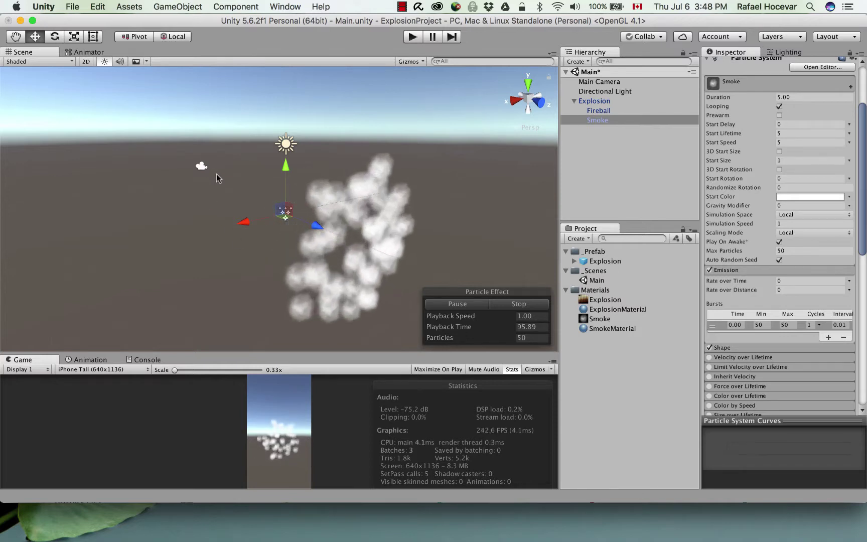
pyautogui.keyDown('alt'); pyautogui.moveTo(216, 173); pyautogui.dragTo(376, 218); pyautogui.keyUp('alt')
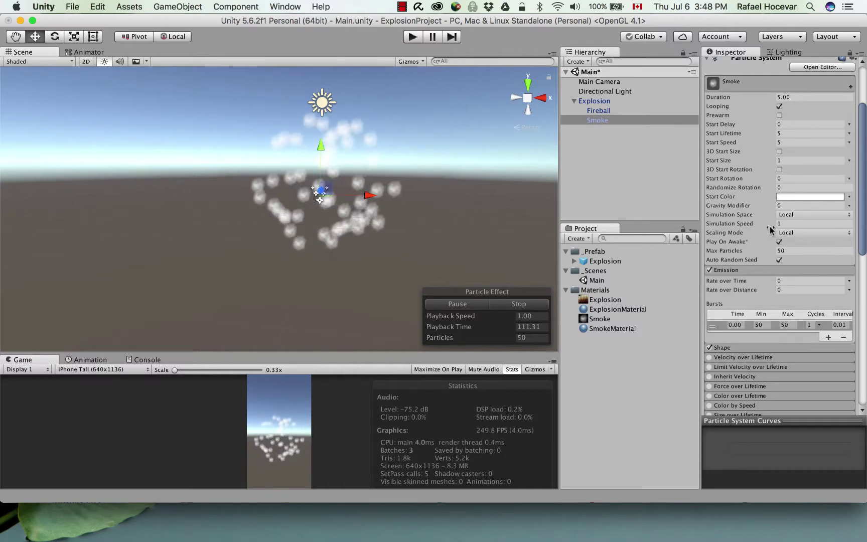
pyautogui.scroll(5, 746, 136)
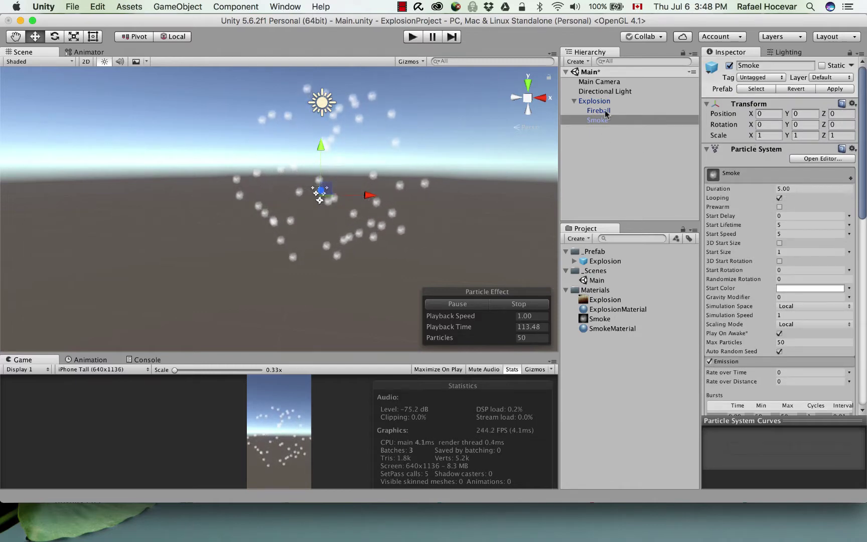
pyautogui.click(640, 121)
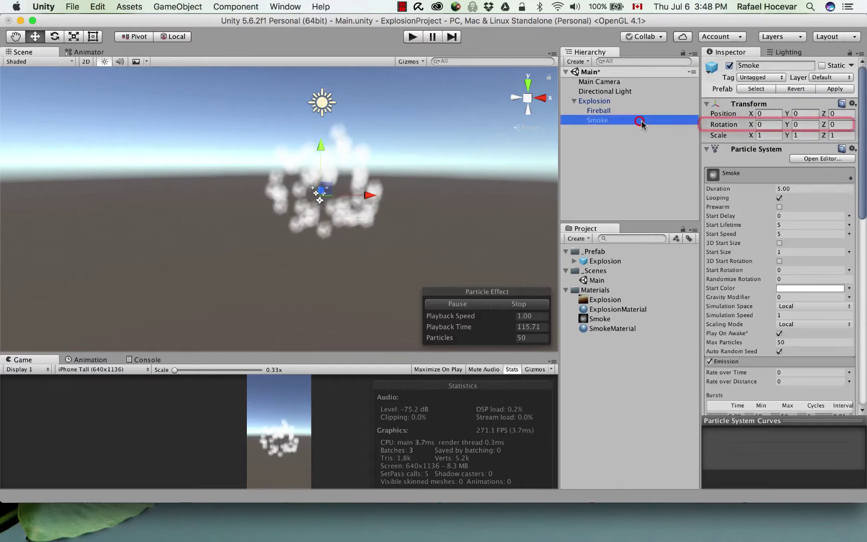
# Set the Smoke's X rotation to -90 and its Start Speed to Random Between Two Constants, 0 and 1
pyautogui.click(765, 124)
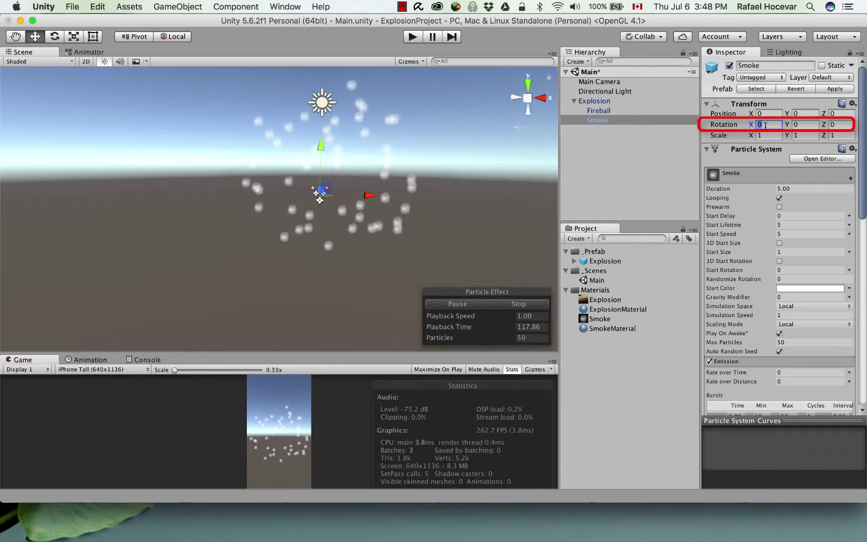
pyautogui.write('-90')
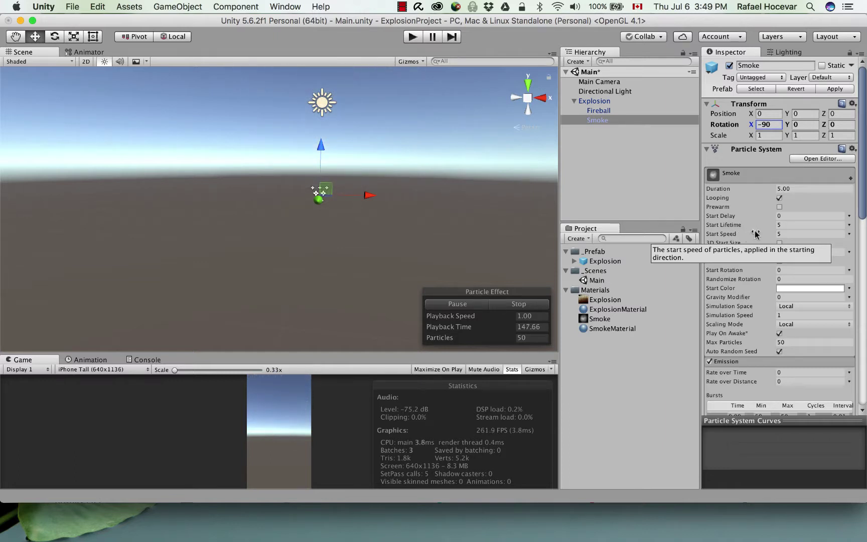
pyautogui.click(848, 234)
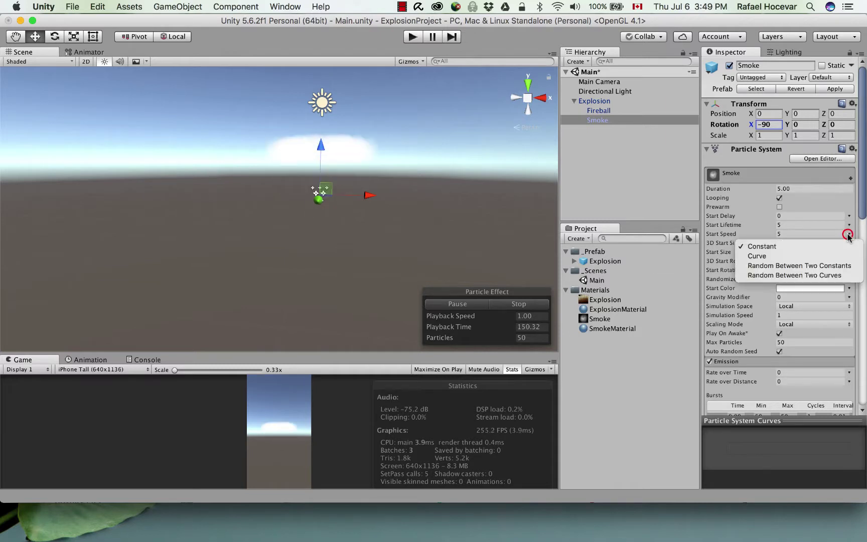
pyautogui.click(839, 270)
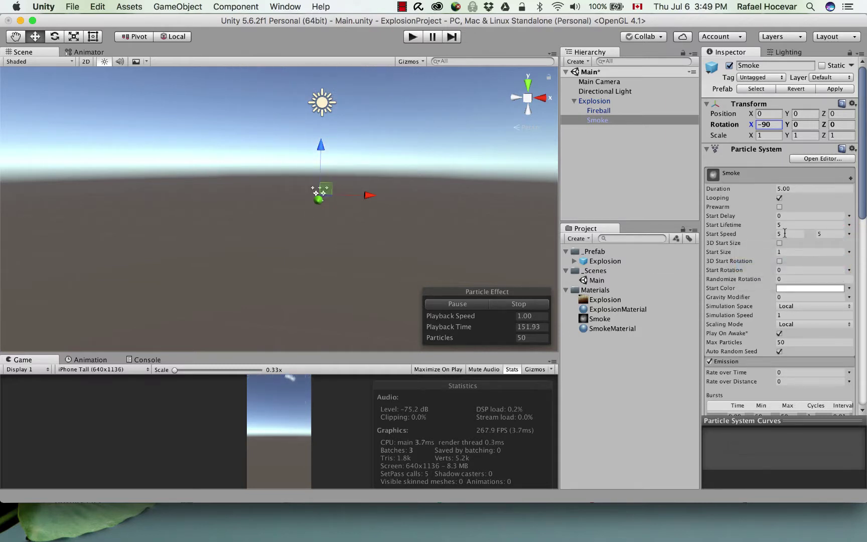
pyautogui.write('0')
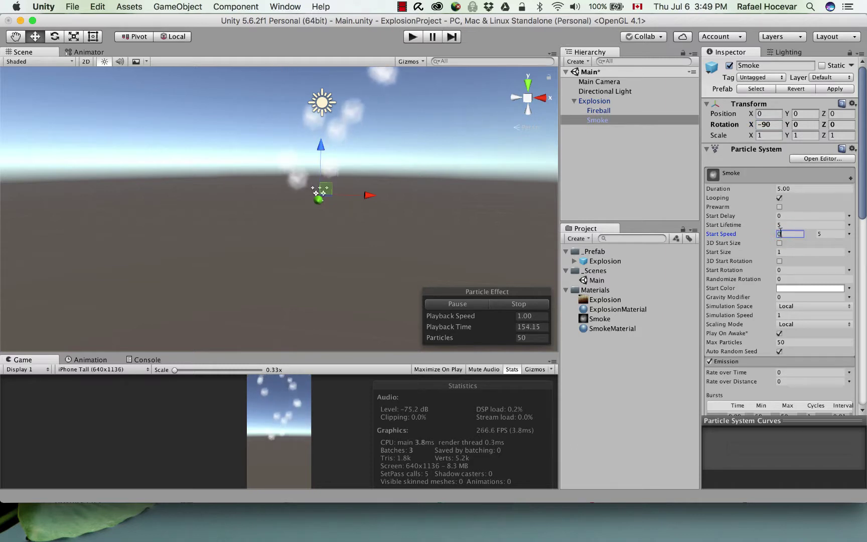
pyautogui.click(829, 234)
pyautogui.write('1')
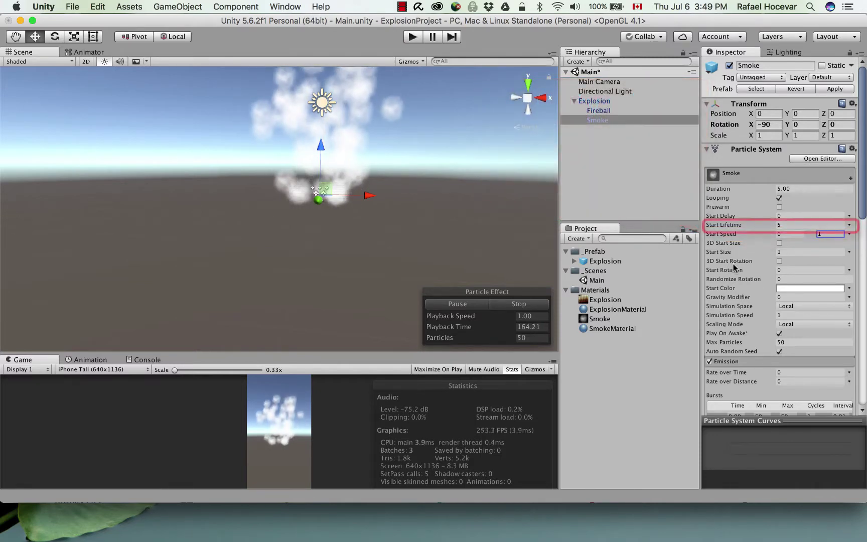
# Make the Smoke's Start Lifetime random between the constants 2 and 3, and its Start Size random between 1 and 2
pyautogui.click(849, 224)
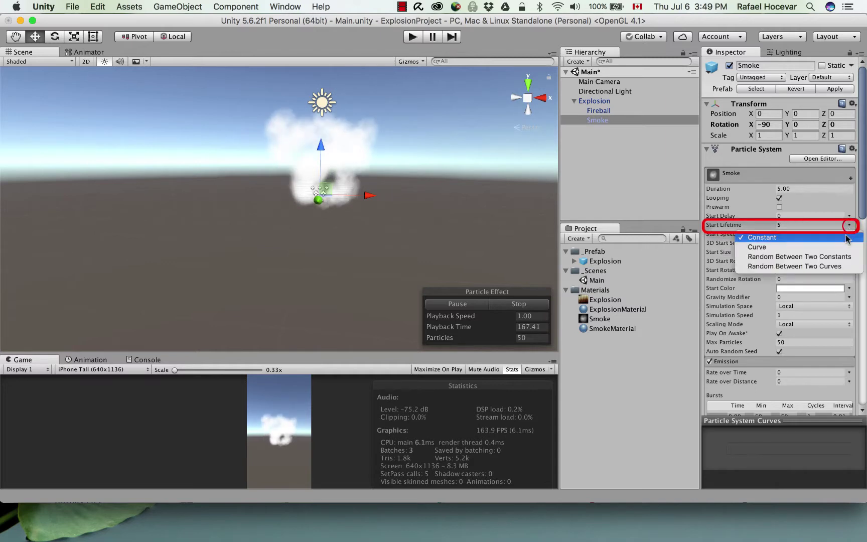
pyautogui.click(839, 255)
pyautogui.click(791, 225)
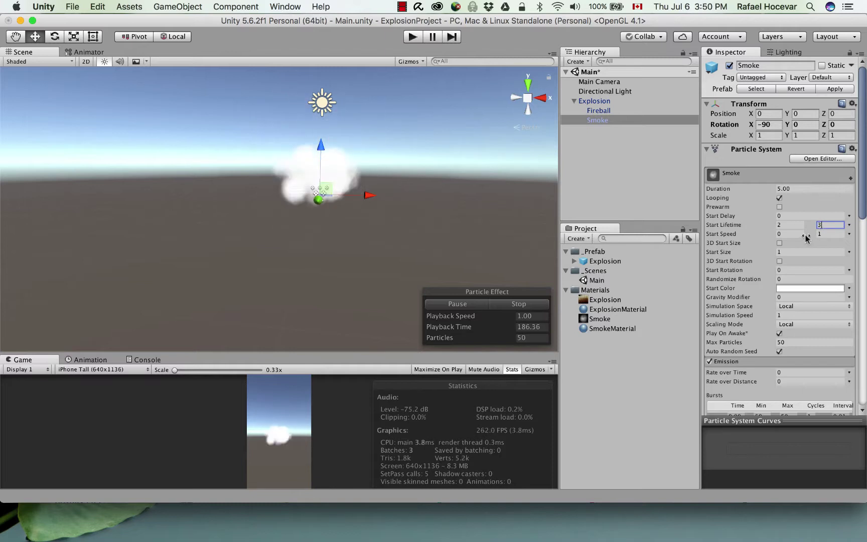
pyautogui.click(848, 252)
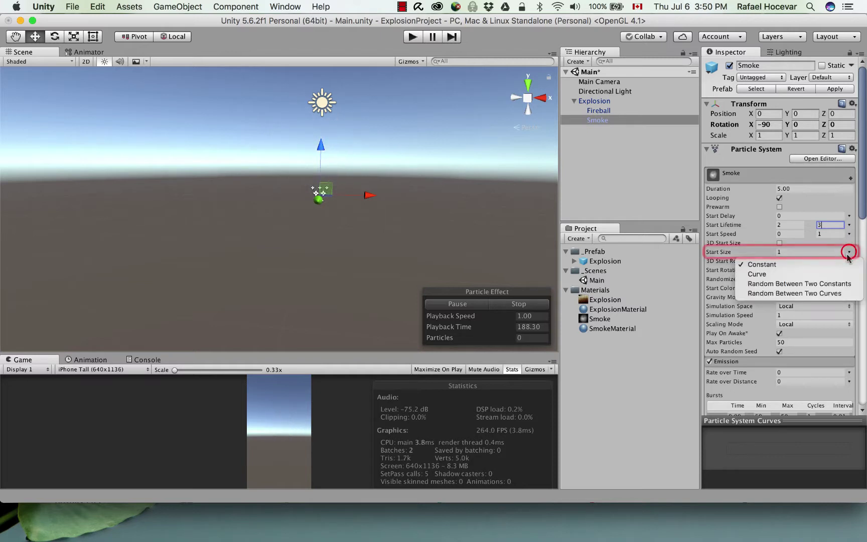
pyautogui.click(838, 284)
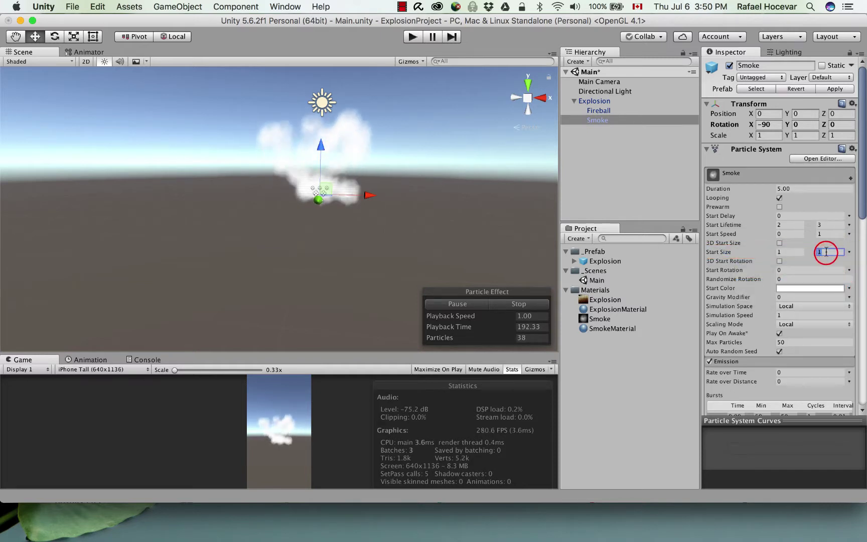
pyautogui.write('2')
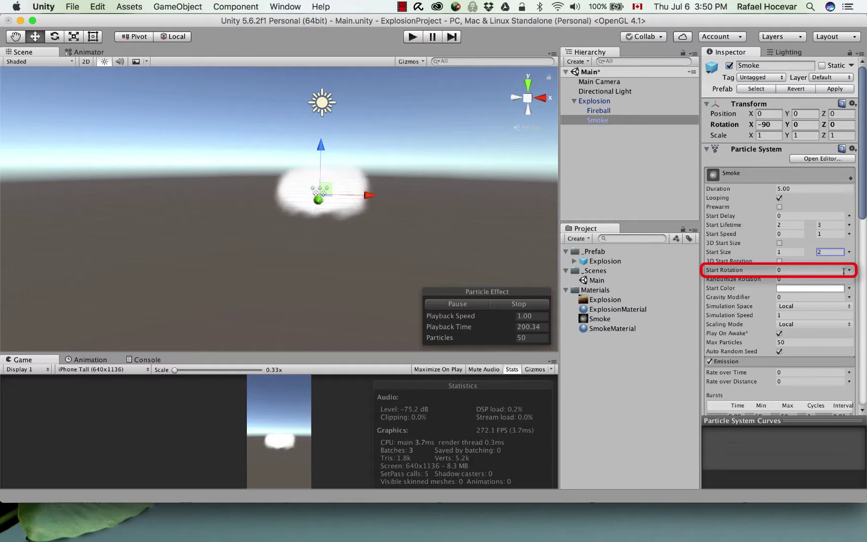
# Make the Smoke's Start Rotation random between the constants -180 and 180
pyautogui.click(850, 271)
pyautogui.click(835, 301)
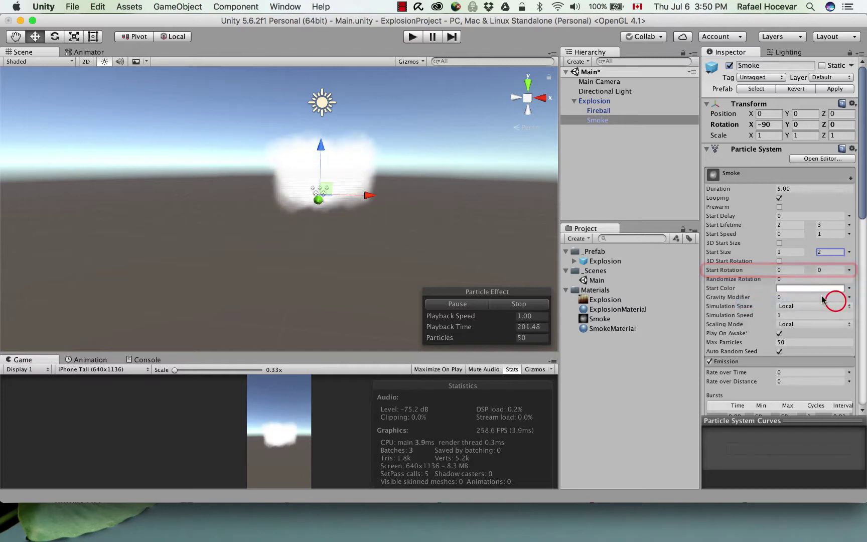
pyautogui.click(792, 271)
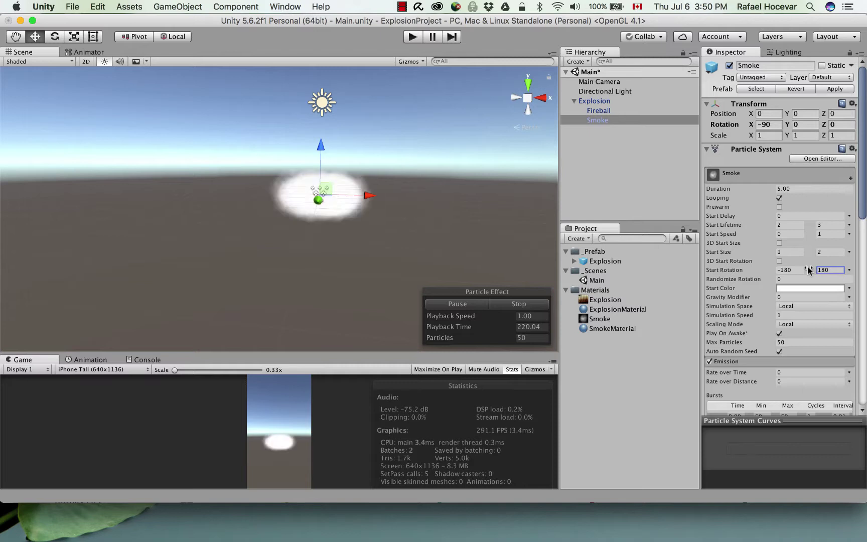
# Shrink the base radius of the Smoke's cone emitter shape to about 0.15 in the scene
pyautogui.scroll(-8, 763, 281)
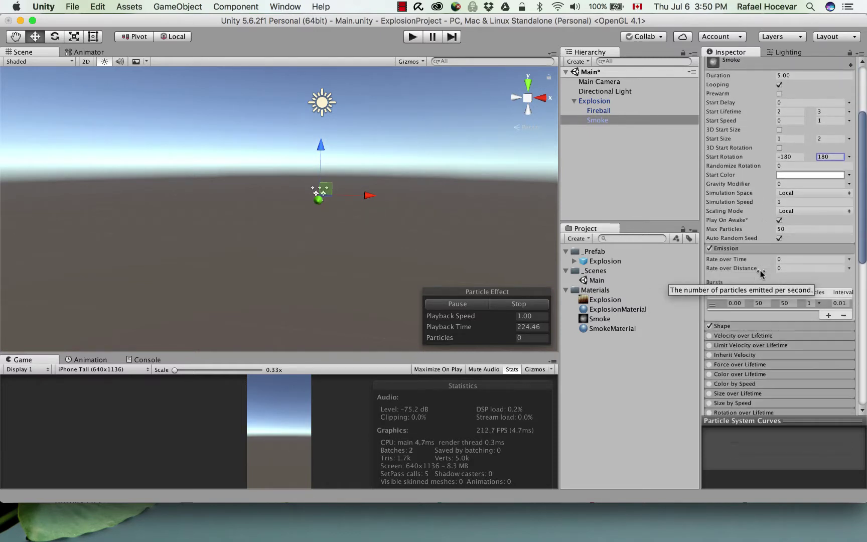
pyautogui.scroll(-4, 747, 270)
pyautogui.click(742, 268)
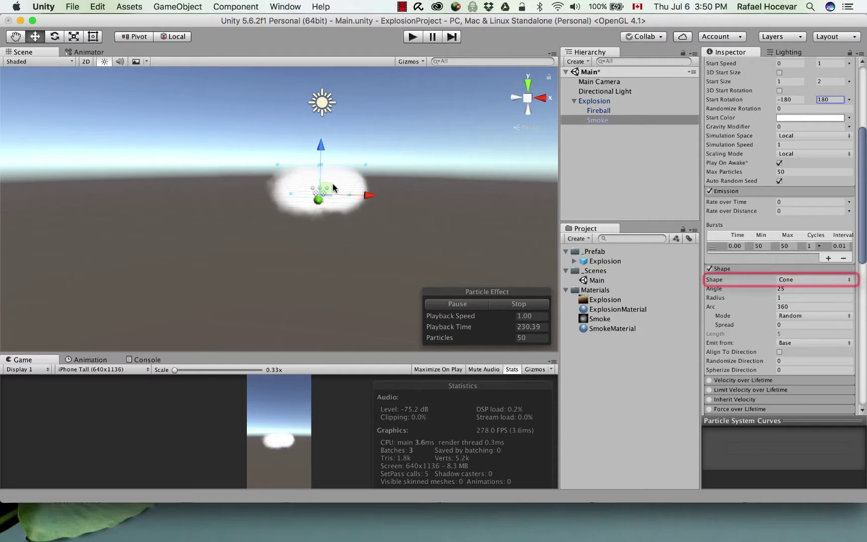
pyautogui.keyDown('alt'); pyautogui.moveTo(374, 191); pyautogui.dragTo(227, 187); pyautogui.keyUp('alt')
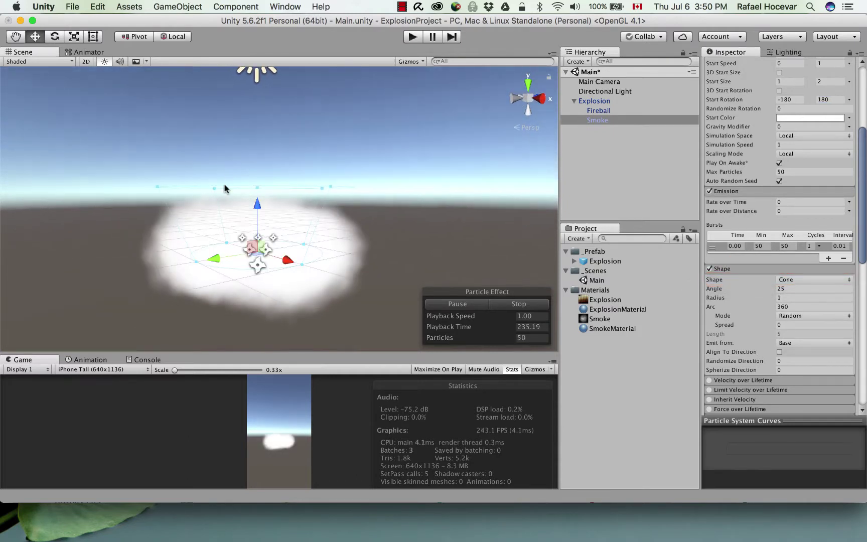
pyautogui.moveTo(301, 264); pyautogui.dragTo(265, 254)
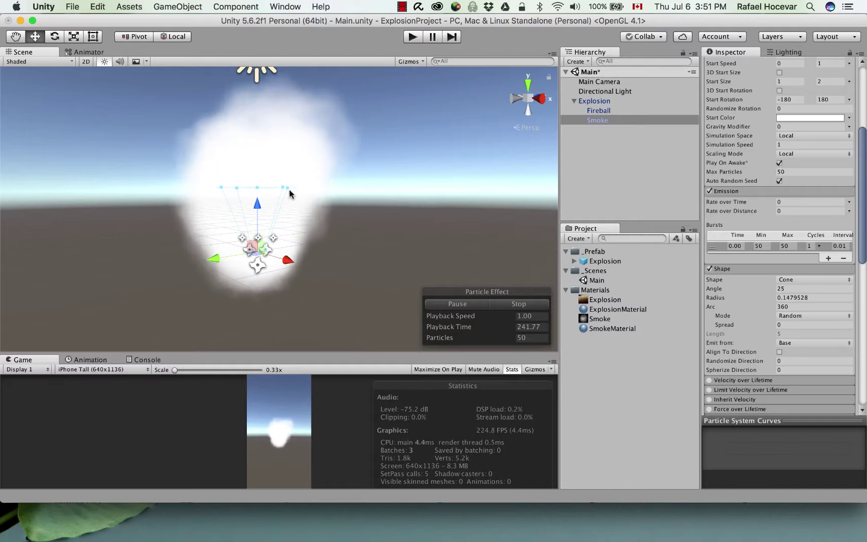
# Widen the Smoke cone's angle to about 57 degrees and extend the cone so the maximum Start Speed is about 1.3
pyautogui.moveTo(288, 190); pyautogui.dragTo(461, 296)
pyautogui.scroll(5, 460, 296)
pyautogui.moveTo(351, 169); pyautogui.dragTo(359, 171)
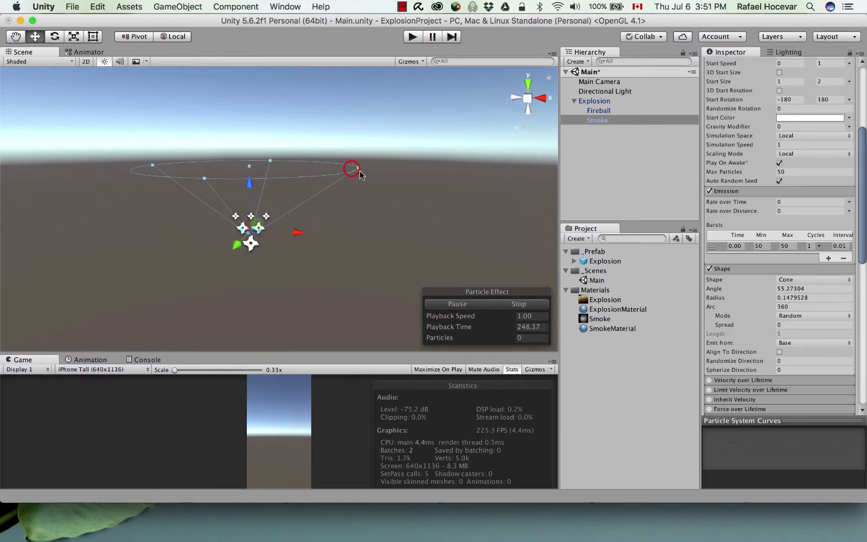
pyautogui.moveTo(250, 166); pyautogui.dragTo(249, 145)
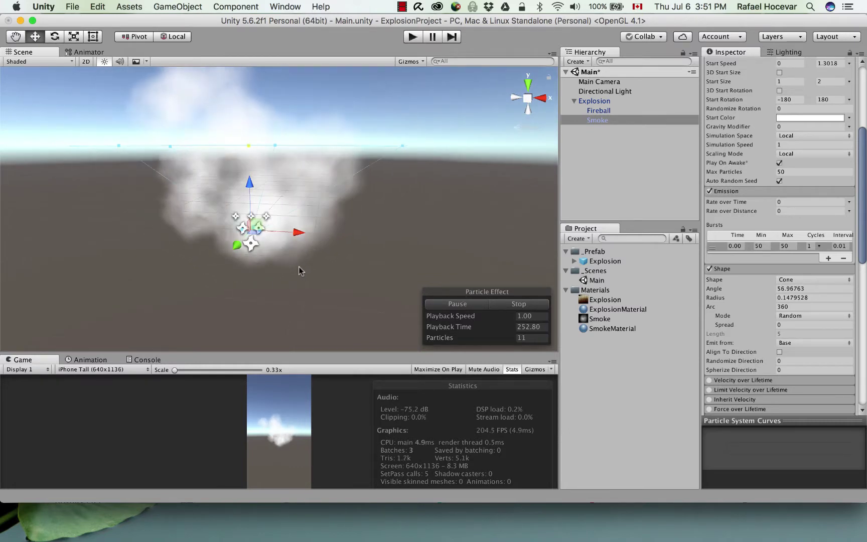
pyautogui.keyDown('alt'); pyautogui.moveTo(324, 278); pyautogui.dragTo(296, 264); pyautogui.keyUp('alt')
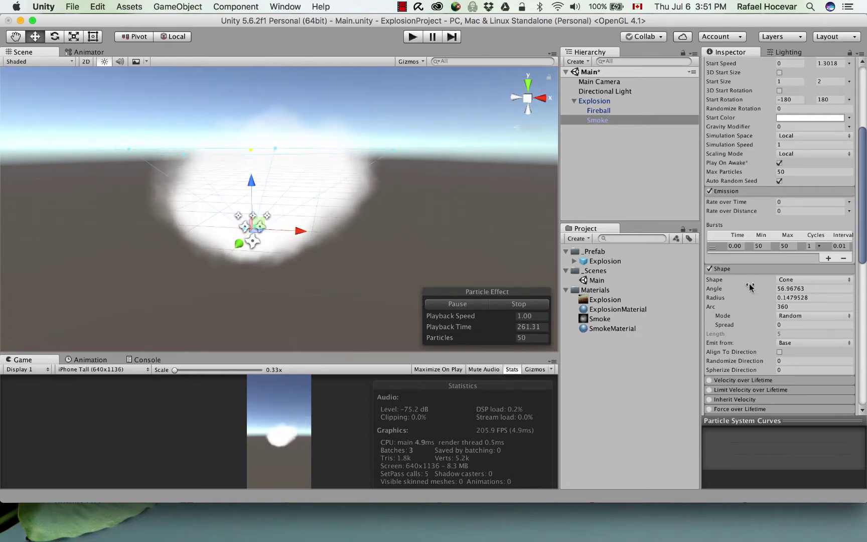
# Enable Color over Lifetime for the Smoke and set the gradient's start color to dark gray 3C3C3C
pyautogui.scroll(-8, 744, 311)
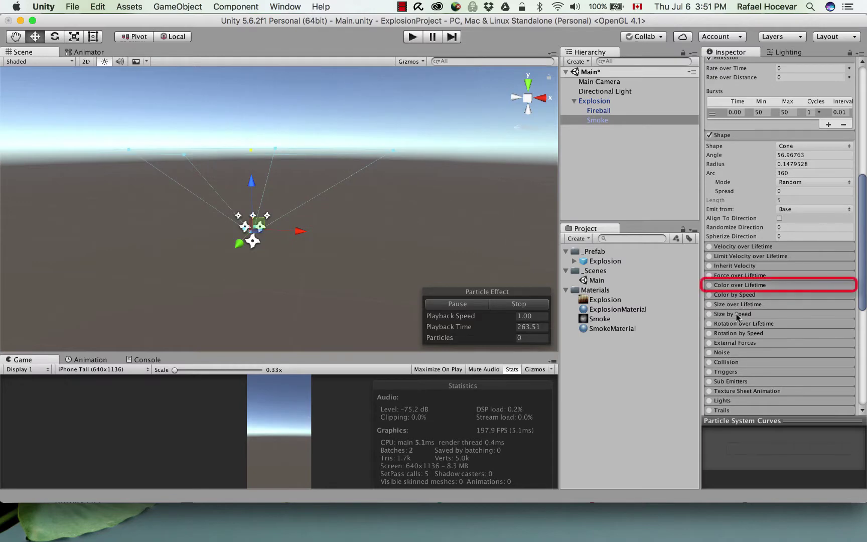
pyautogui.scroll(-1, 736, 302)
pyautogui.click(710, 283)
pyautogui.click(741, 283)
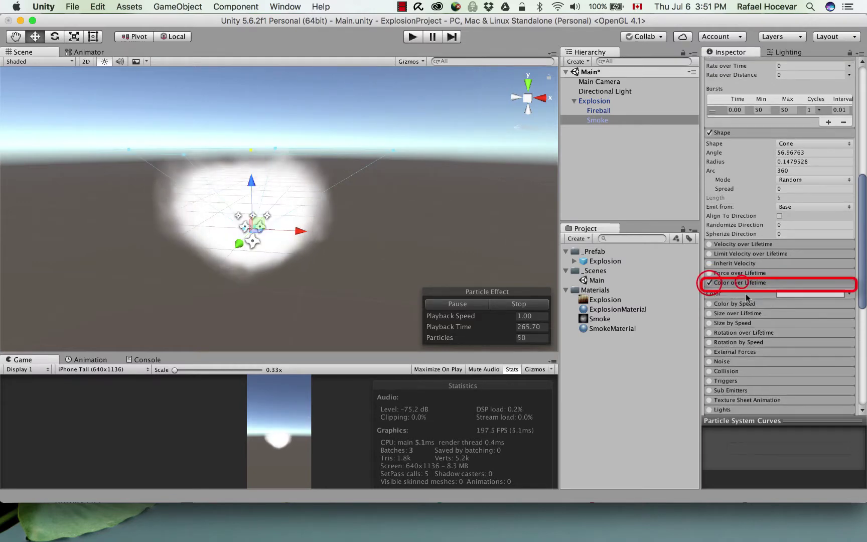
pyautogui.click(796, 294)
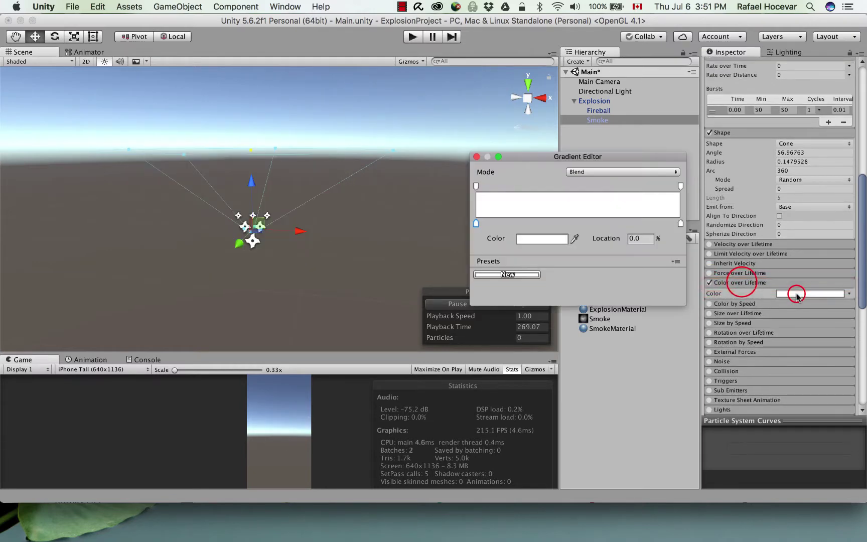
pyautogui.doubleClick(476, 223)
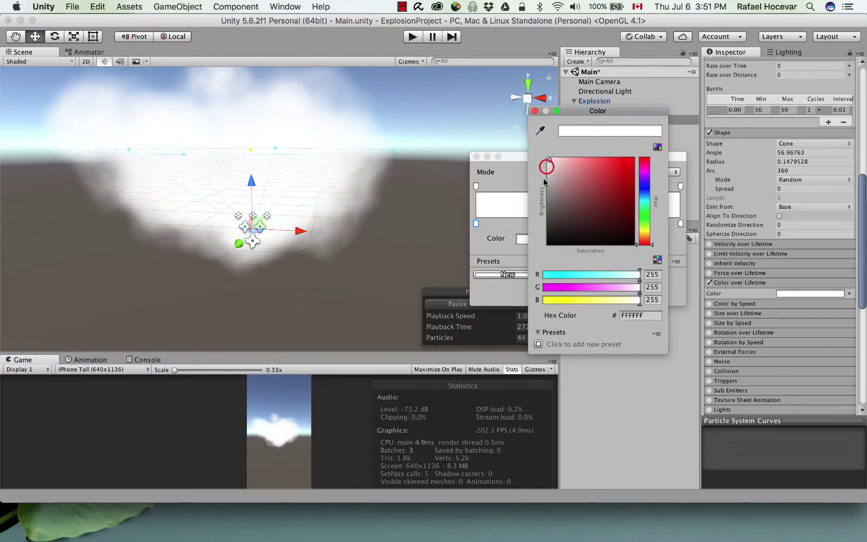
pyautogui.moveTo(550, 158); pyautogui.dragTo(548, 227)
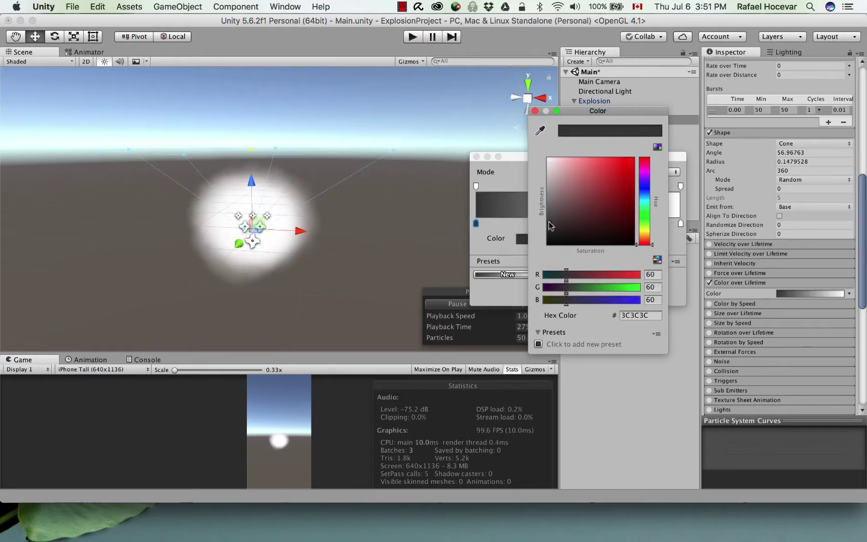
# Set the end color of the Smoke's Color over Lifetime gradient to medium gray 838383 and close the gradient editor
pyautogui.click(682, 221)
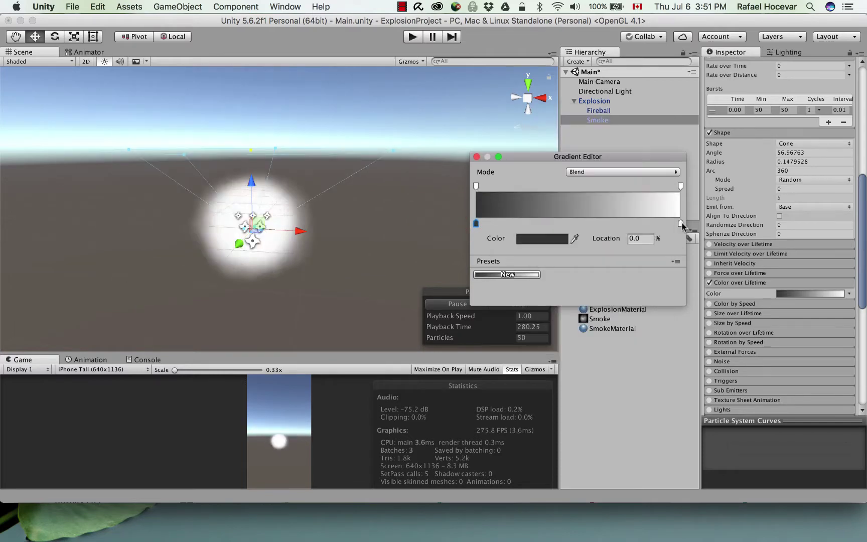
pyautogui.click(680, 223)
pyautogui.doubleClick(680, 223)
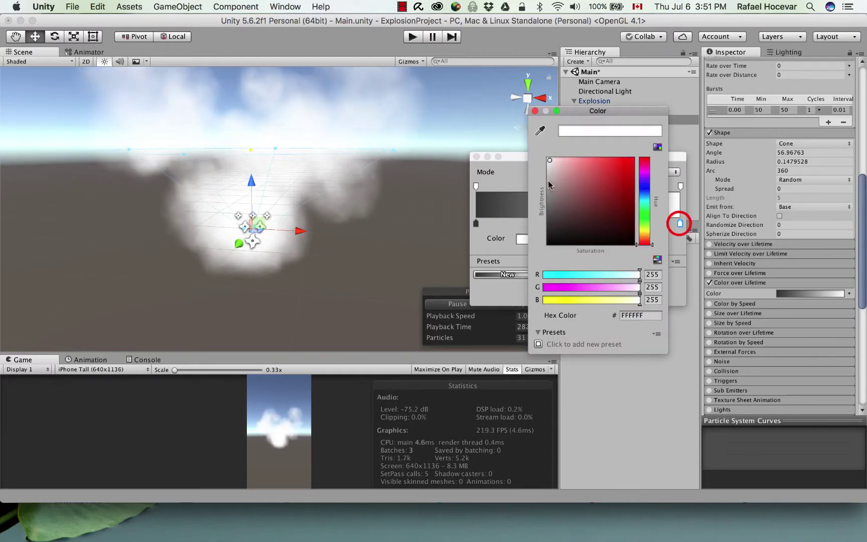
pyautogui.moveTo(548, 180); pyautogui.dragTo(548, 199)
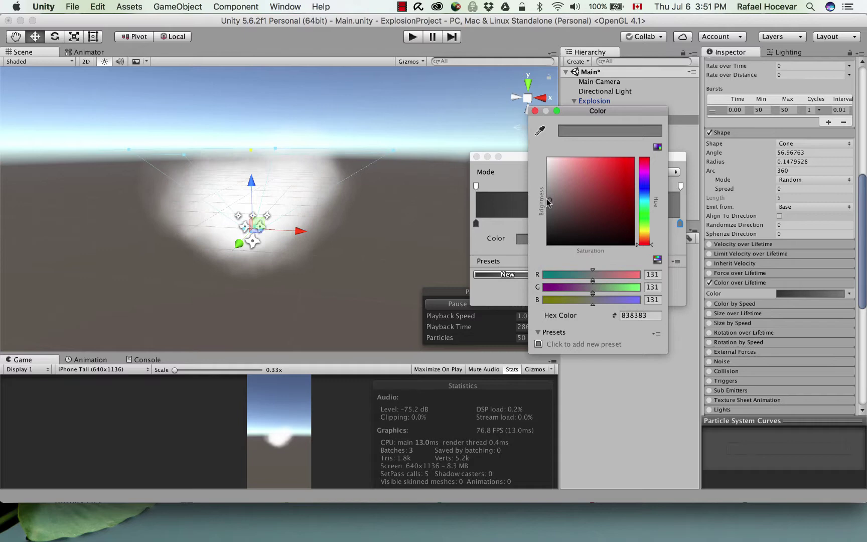
pyautogui.click(535, 111)
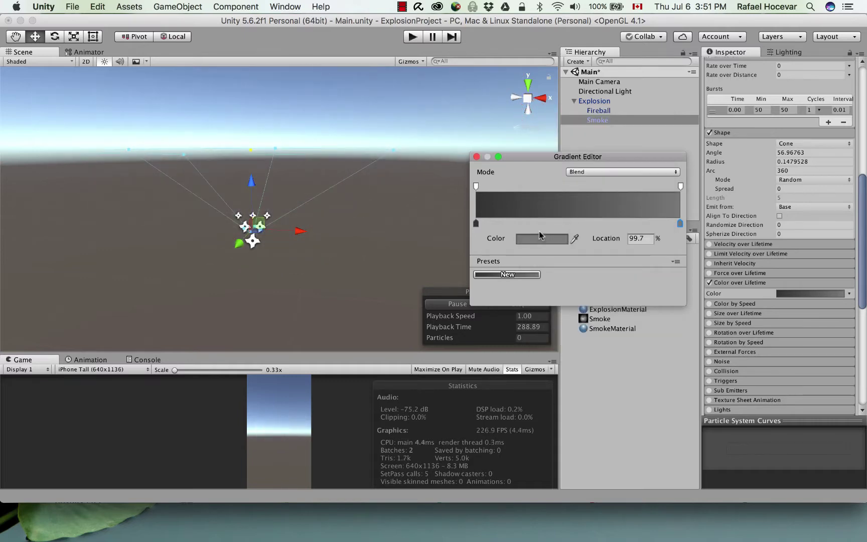
pyautogui.click(693, 264)
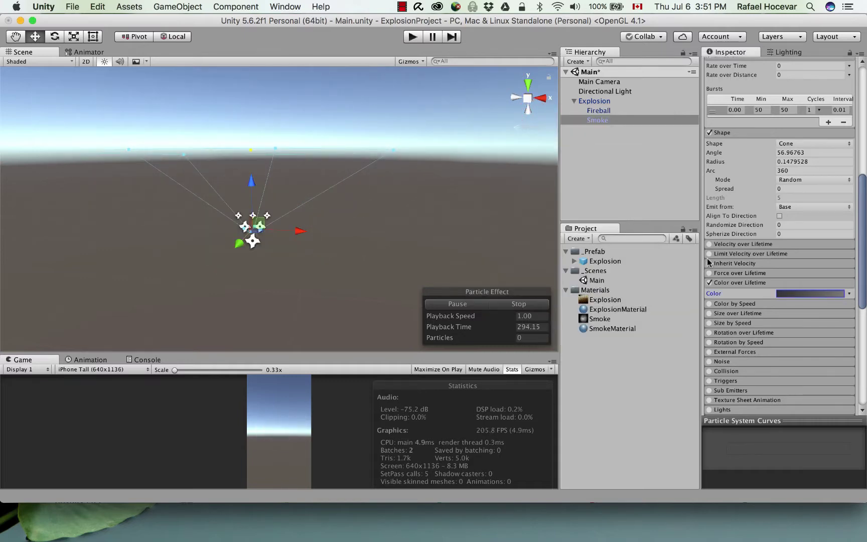
# Enable Force over Lifetime for the Smoke and switch its force to random between two constants
pyautogui.moveTo(707, 261)
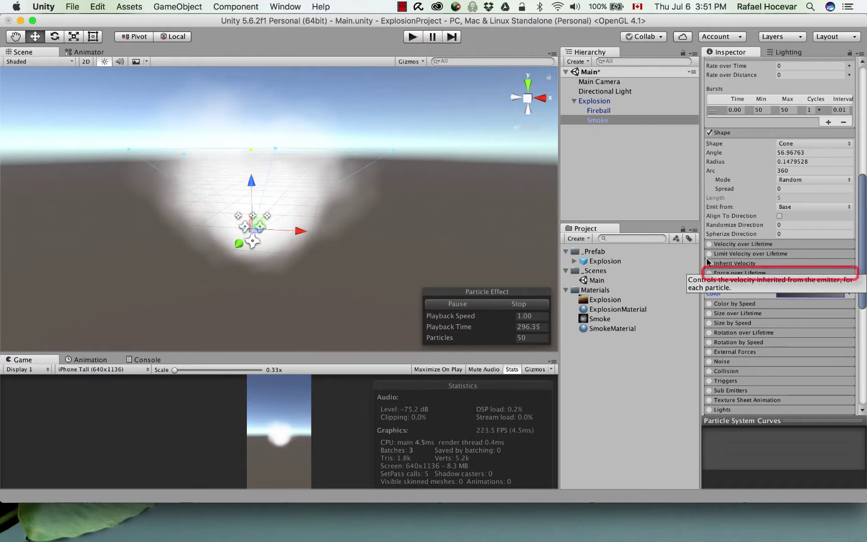
pyautogui.click(735, 274)
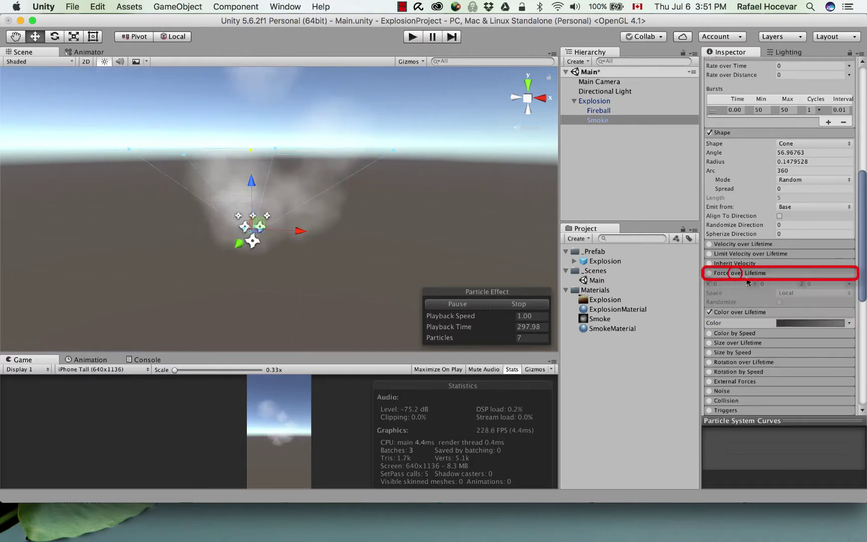
pyautogui.click(709, 274)
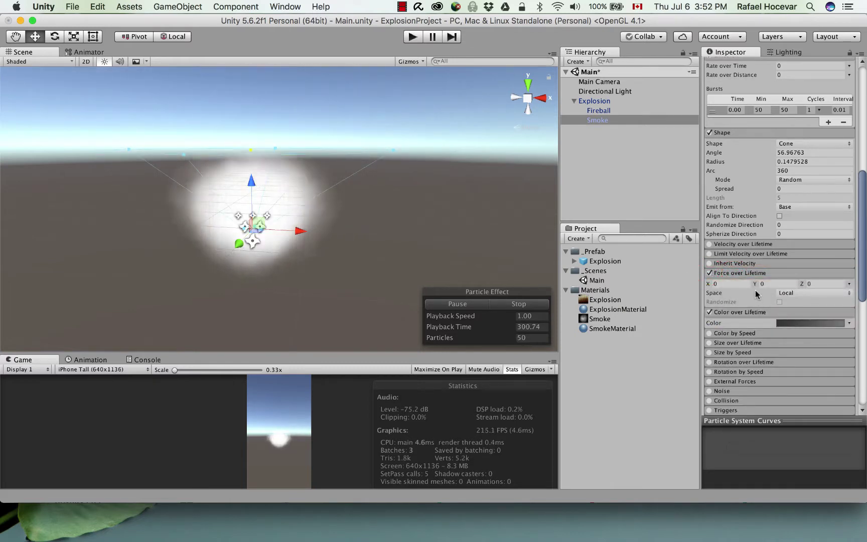
pyautogui.moveTo(757, 294)
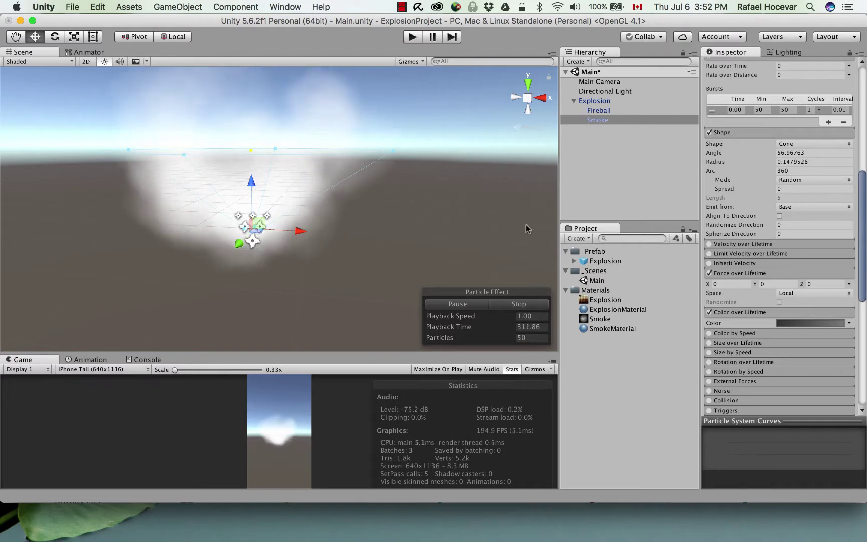
pyautogui.click(849, 284)
pyautogui.click(842, 317)
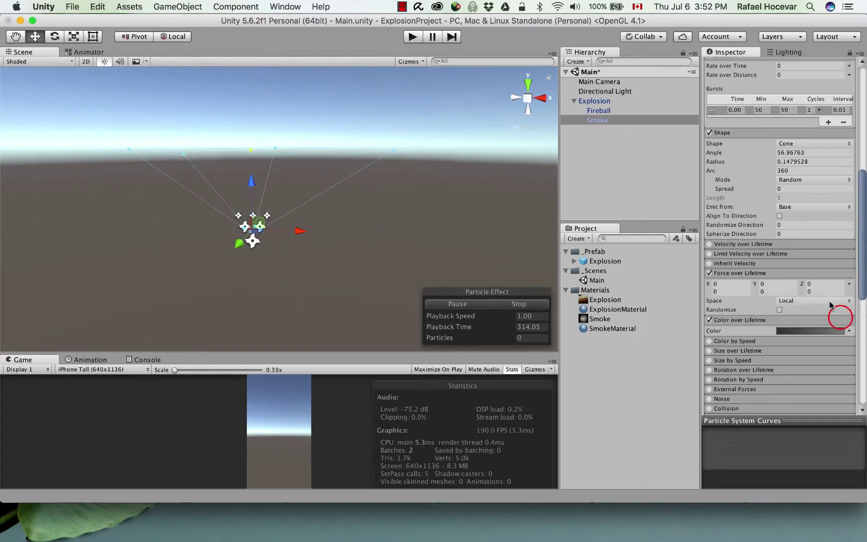
# Set the Smoke's Z force over lifetime to range between 0.5 and 1
pyautogui.click(818, 284)
pyautogui.write('0.1')
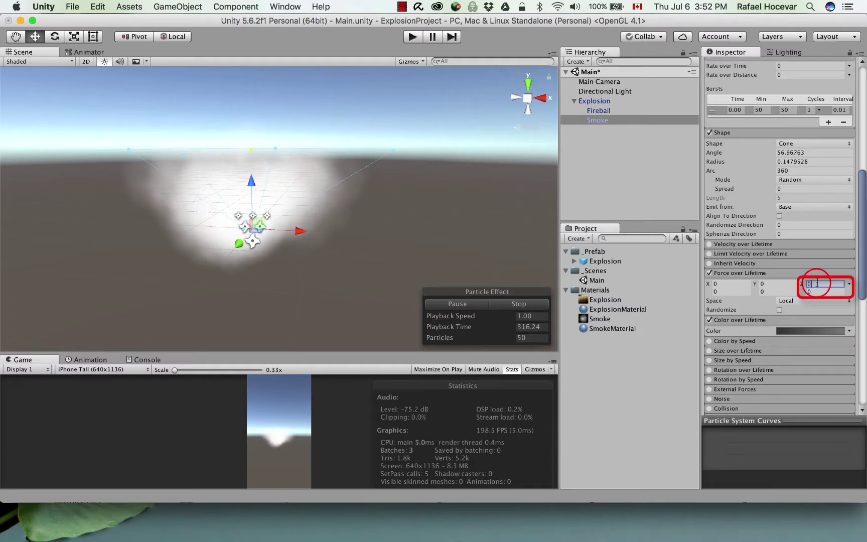
pyautogui.write('5')
pyautogui.click(818, 292)
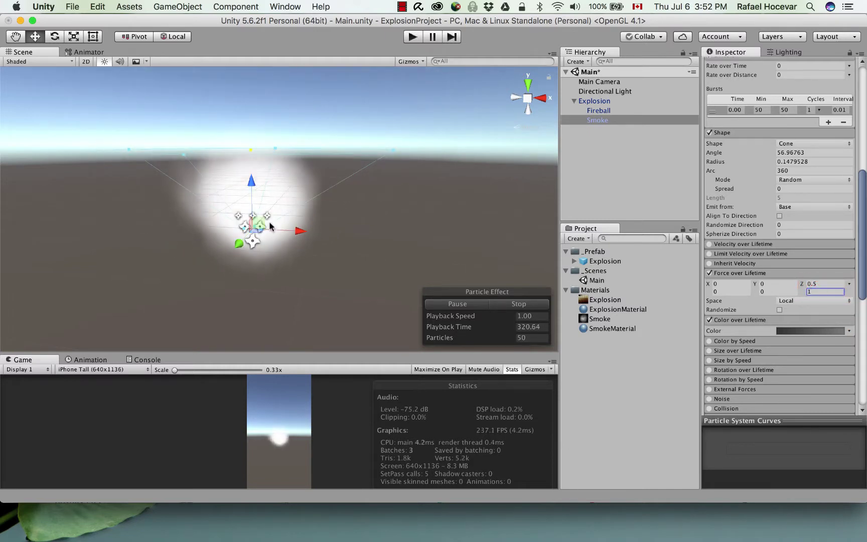
# Turn off Looping for both the Fireball and Smoke particle systems
pyautogui.moveTo(315, 237); pyautogui.dragTo(310, 173, button='right')
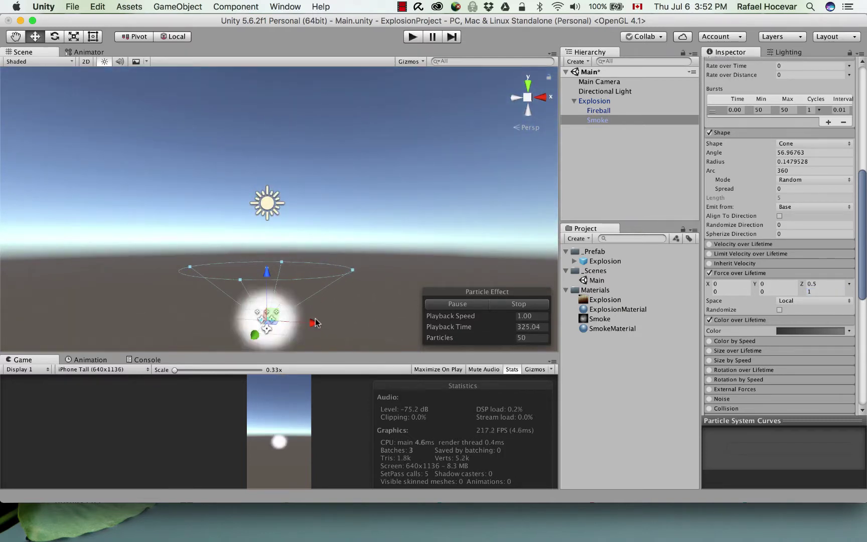
pyautogui.doubleClick(599, 111)
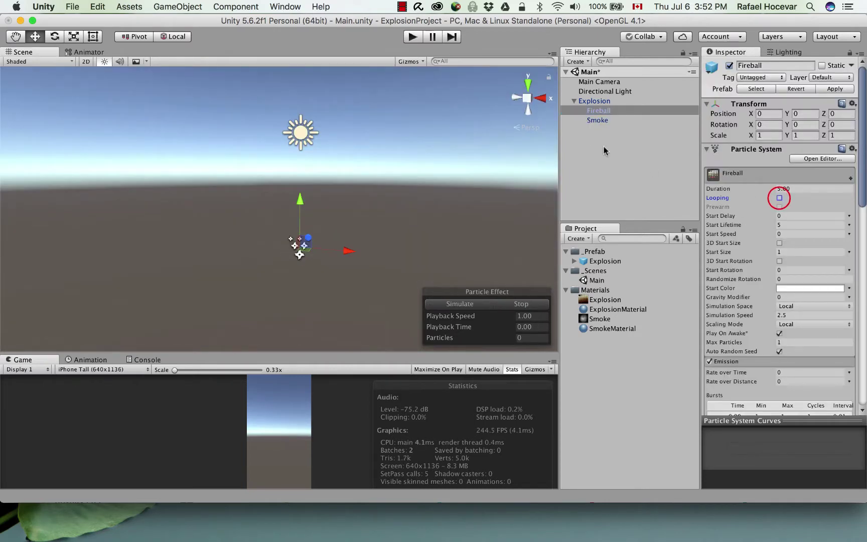
pyautogui.click(606, 121)
# Select the Explosion with its Fireball and Smoke children and preview the combined effect, stopping the simulation at the end
pyautogui.click(613, 101)
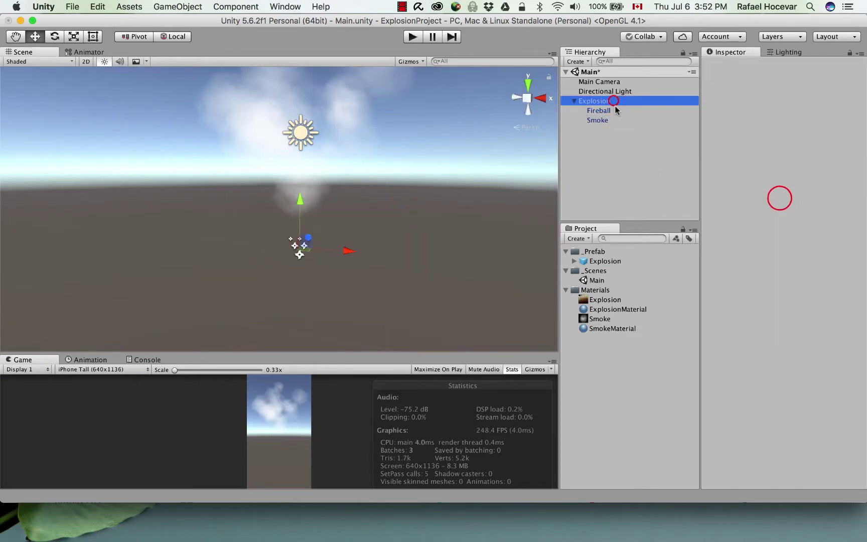
pyautogui.keyDown('shift'); pyautogui.click(608, 121); pyautogui.keyUp('shift')
pyautogui.click(520, 304)
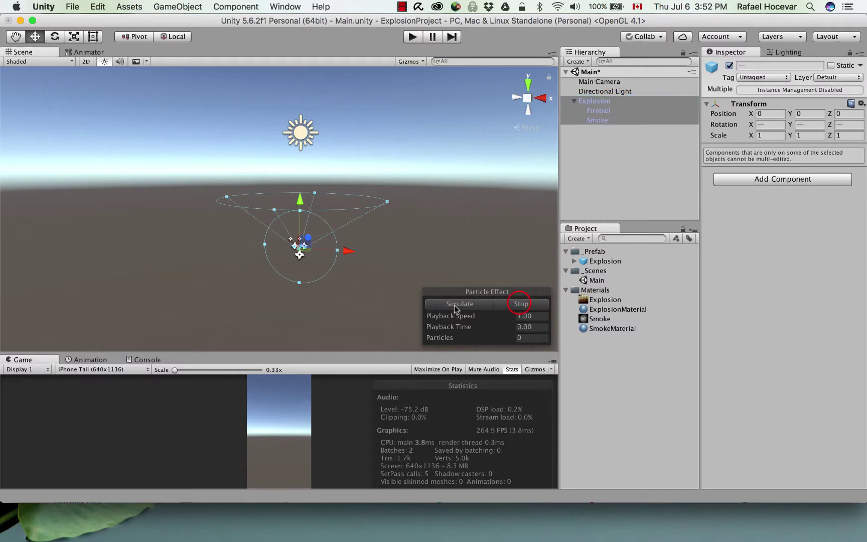
pyautogui.click(456, 304)
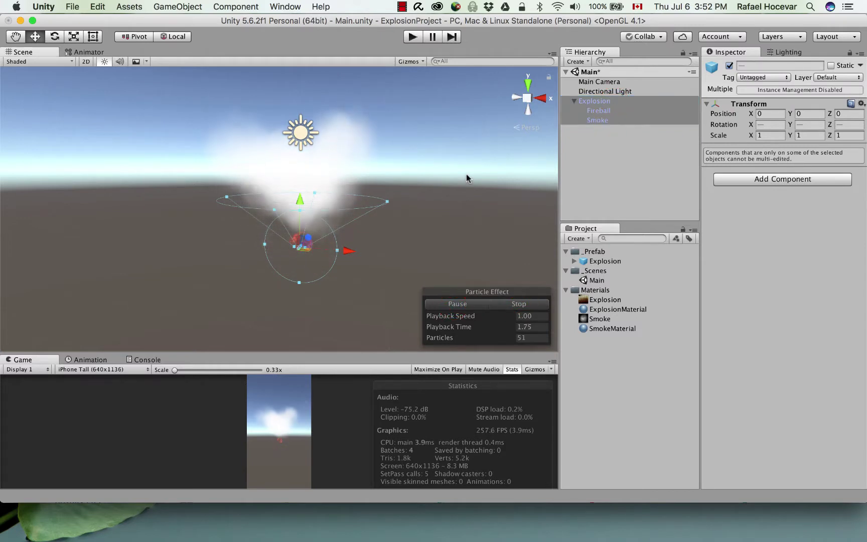
pyautogui.click(475, 303)
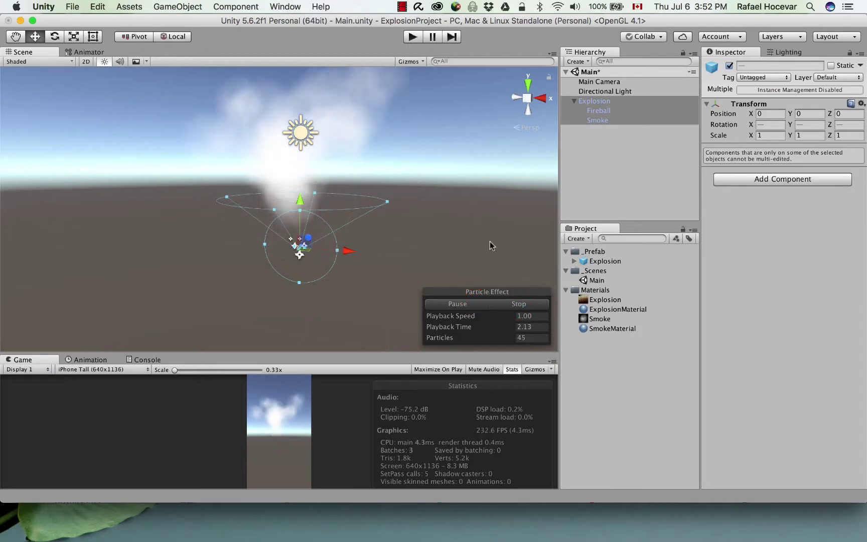
pyautogui.click(520, 304)
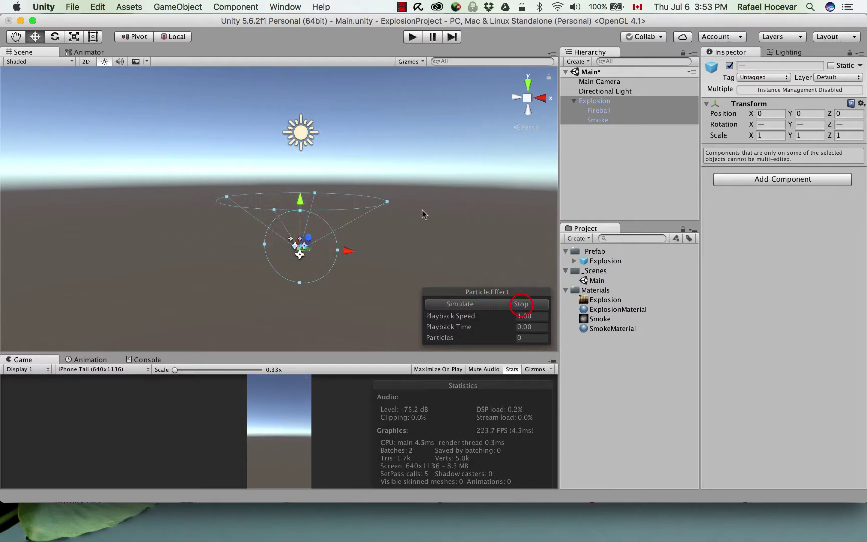
# Reselect the whole Explosion hierarchy and replay its particle simulation several times from the start
pyautogui.click(578, 177)
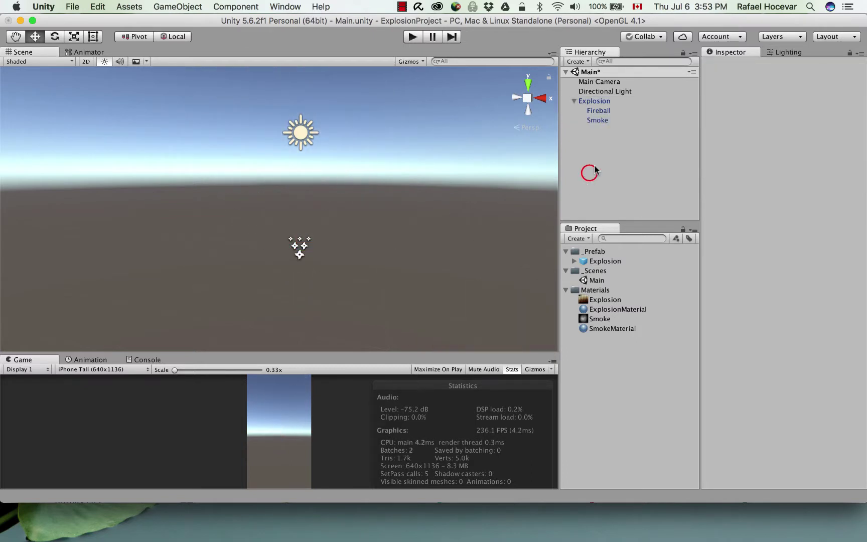
pyautogui.click(605, 100)
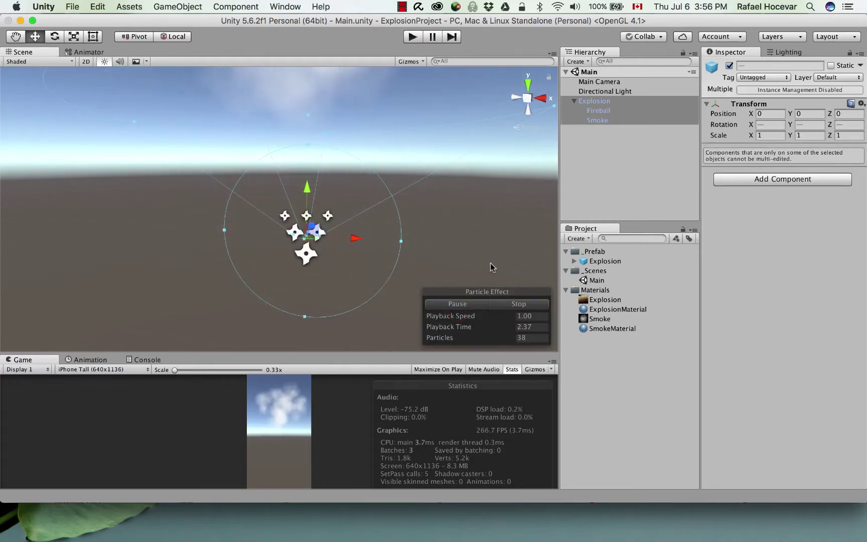
pyautogui.click(468, 303)
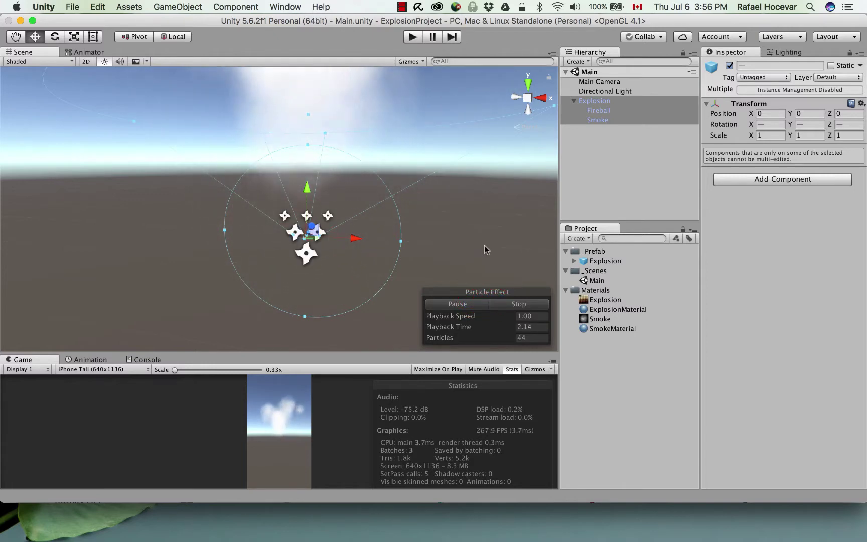
pyautogui.click(502, 304)
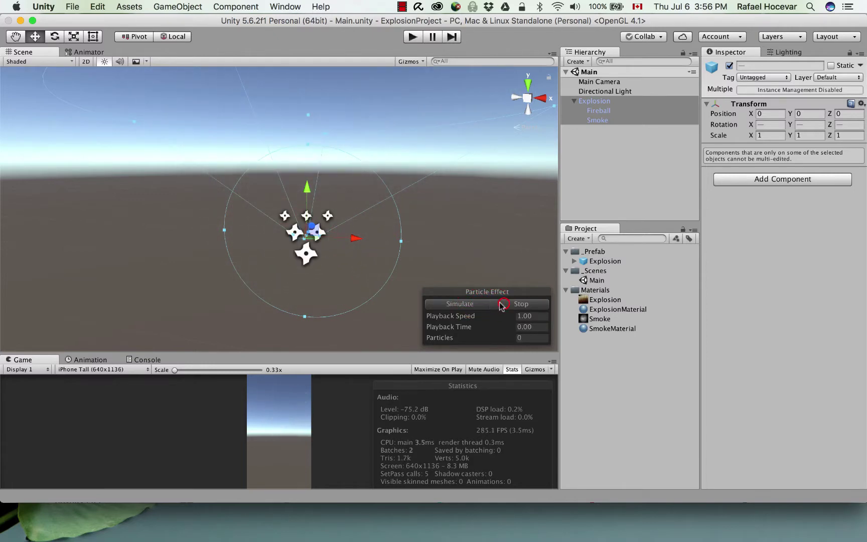
pyautogui.click(464, 306)
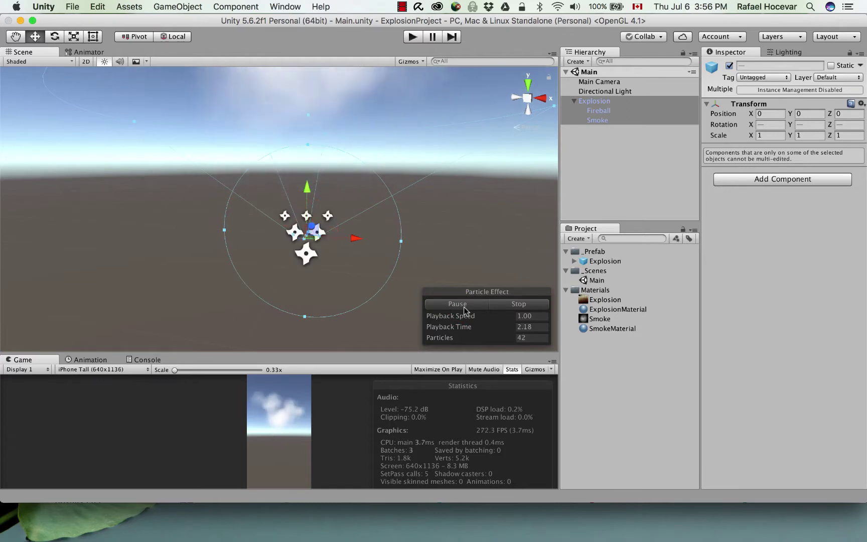
pyautogui.click(514, 306)
pyautogui.click(478, 307)
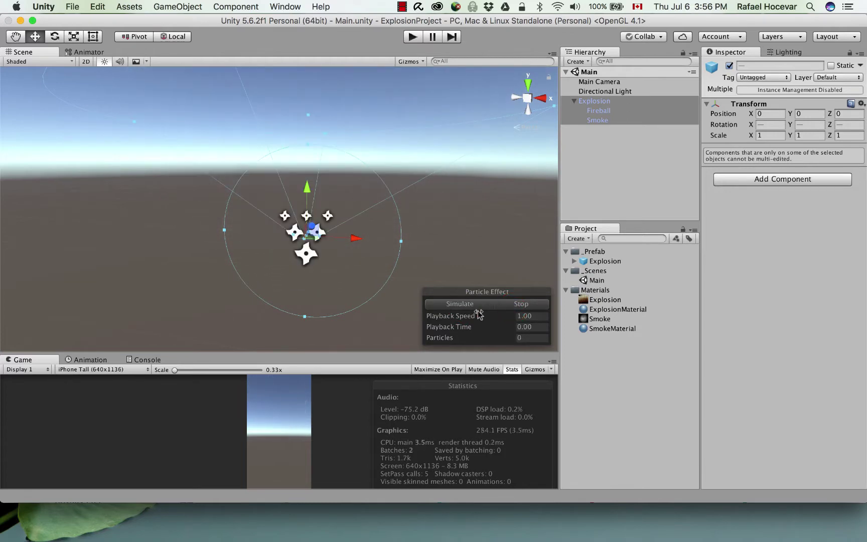
# Select only the Explosion parent object and open Export Package
pyautogui.click(617, 154)
pyautogui.click(604, 101)
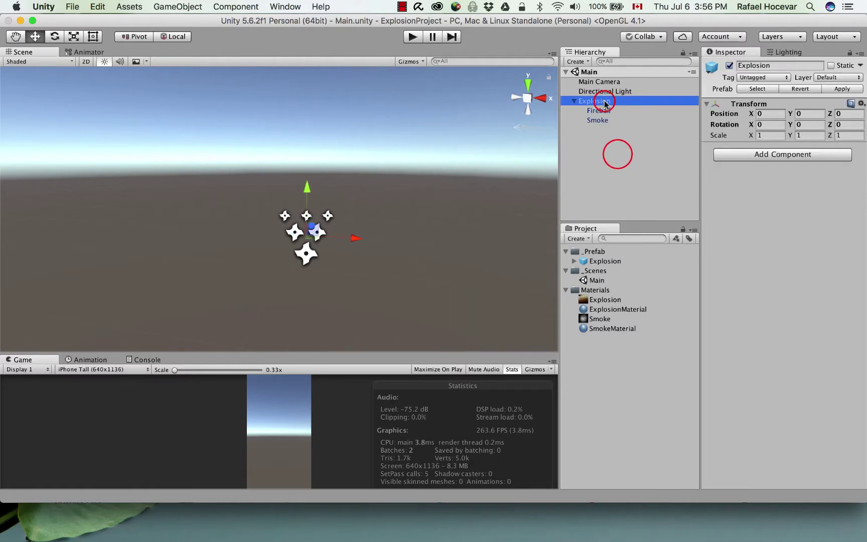
pyautogui.click(129, 7)
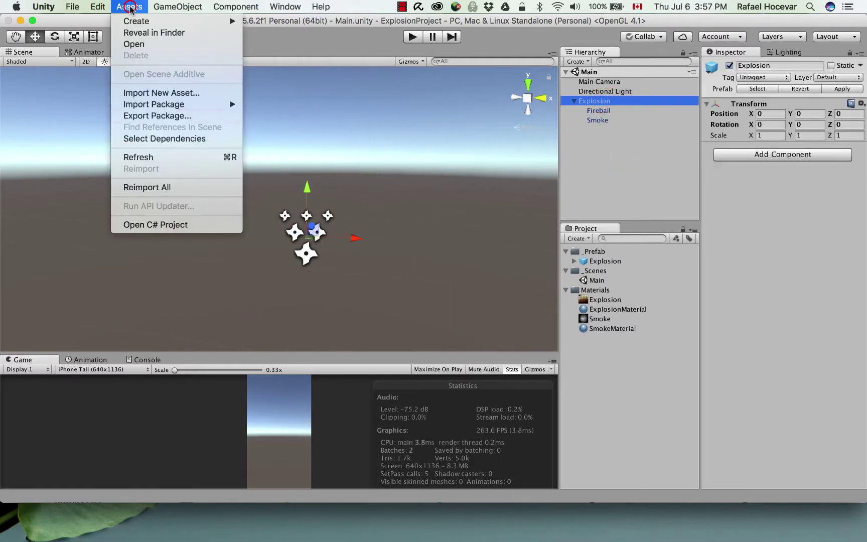
pyautogui.click(181, 116)
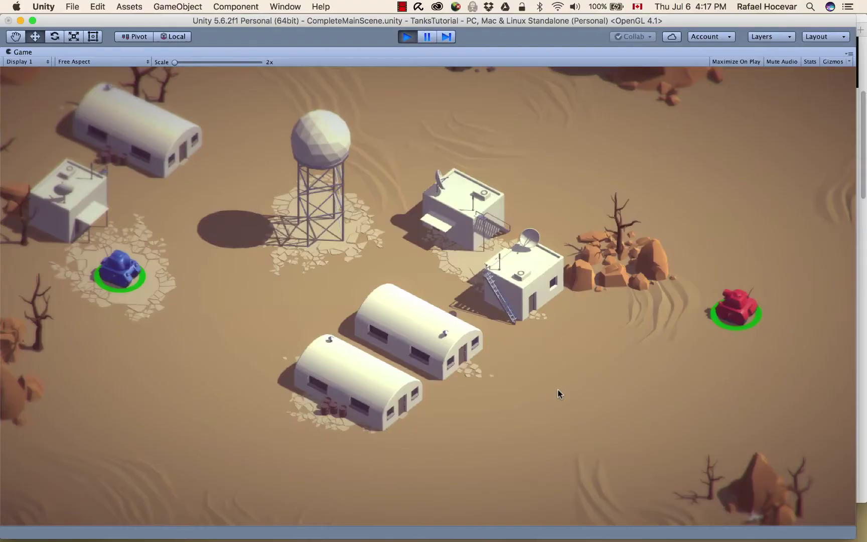
# Play-test the TanksTutorial scene, driving the blue tank toward the red one and firing shells to examine the explosion effect
pyautogui.press('w')
pyautogui.press('d')
pyautogui.press('a')
pyautogui.press('space')
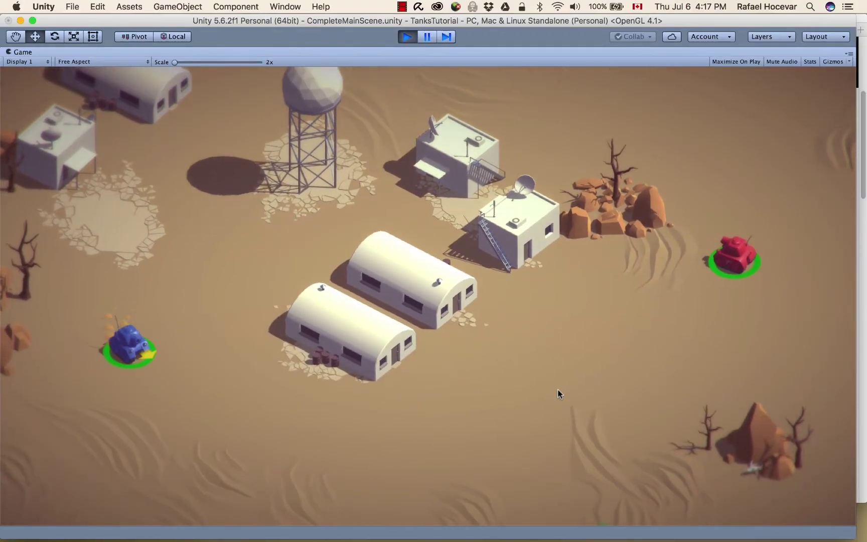
pyautogui.press('space')
pyautogui.press('space')
pyautogui.press('space')
pyautogui.press('space')
pyautogui.press('space')
pyautogui.press('a')
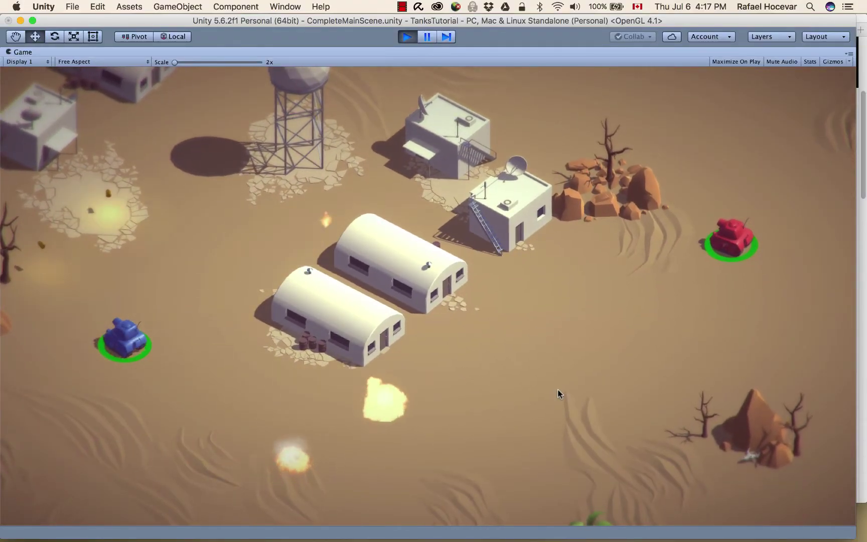
pyautogui.press('d')
pyautogui.press('space')
pyautogui.press('space')
pyautogui.press('space')
pyautogui.press('space')
pyautogui.press('space')
pyautogui.press('space')
pyautogui.press('a')
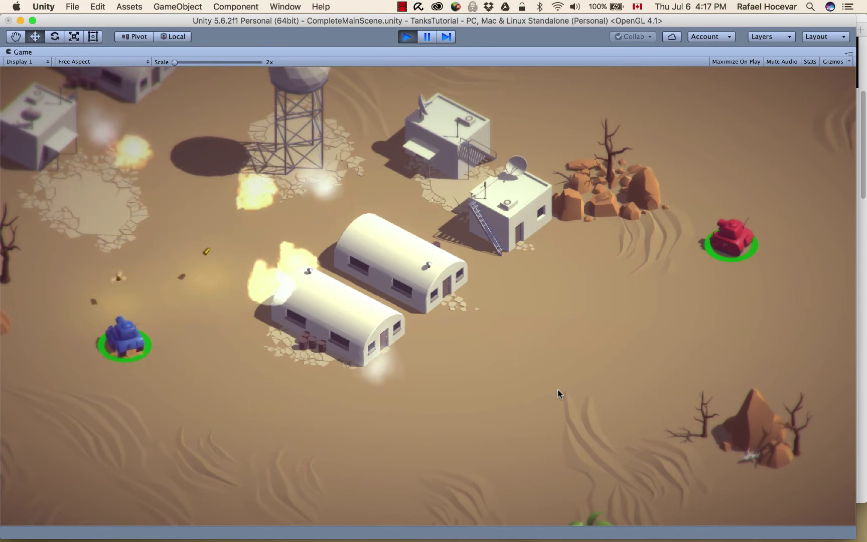
pyautogui.press('d')
pyautogui.press('w')
pyautogui.press('space')
pyautogui.press('space')
pyautogui.press('a')
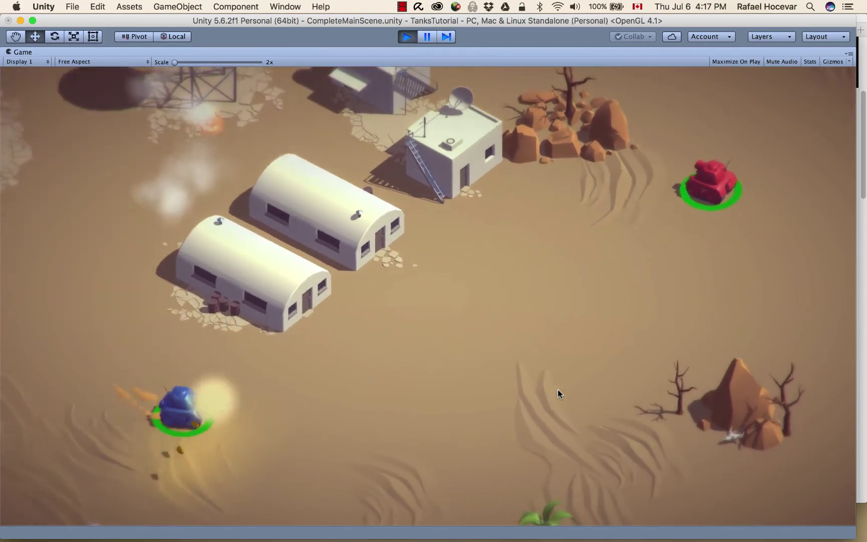
pyautogui.press('d')
pyautogui.press('w')
pyautogui.press('space')
pyautogui.press('space')
pyautogui.press('space')
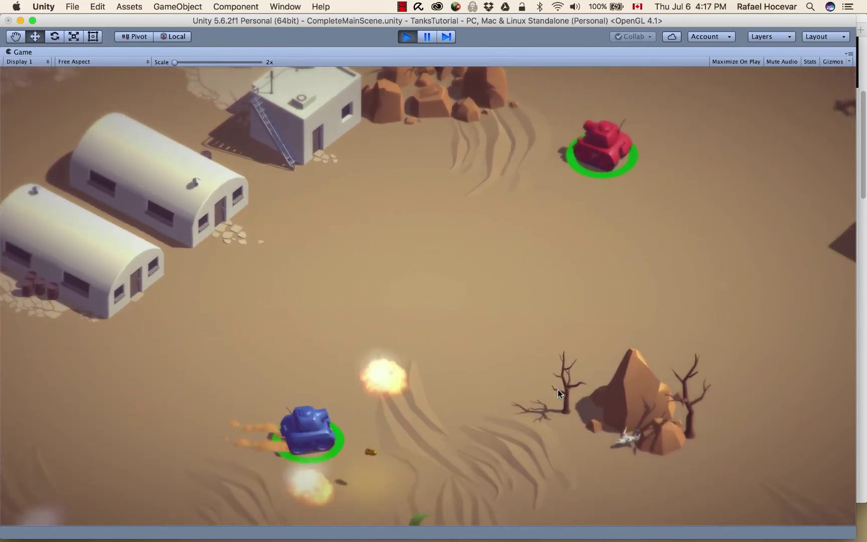
pyautogui.press('a')
pyautogui.press('a')
pyautogui.press('space')
pyautogui.press('space')
pyautogui.press('space')
pyautogui.press('space')
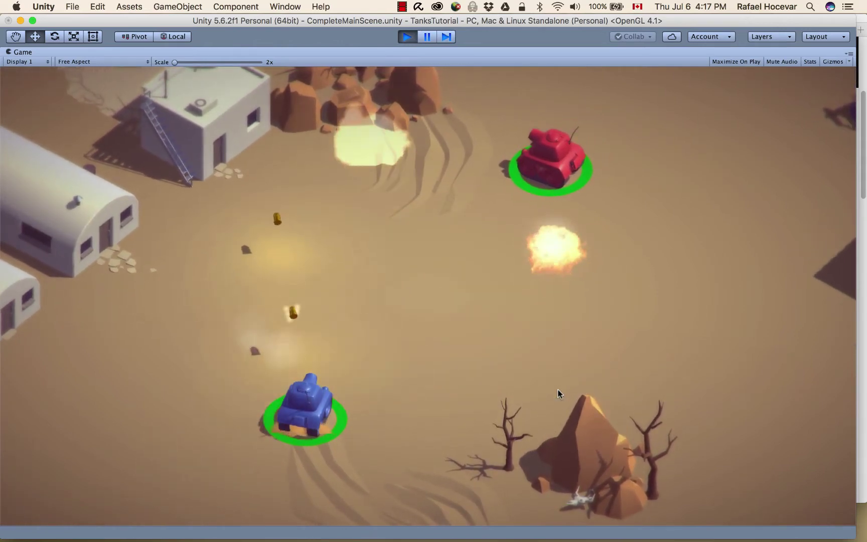
pyautogui.press('d')
pyautogui.press('w')
pyautogui.press('a')
pyautogui.press('d')
pyautogui.press('space')
pyautogui.press('space')
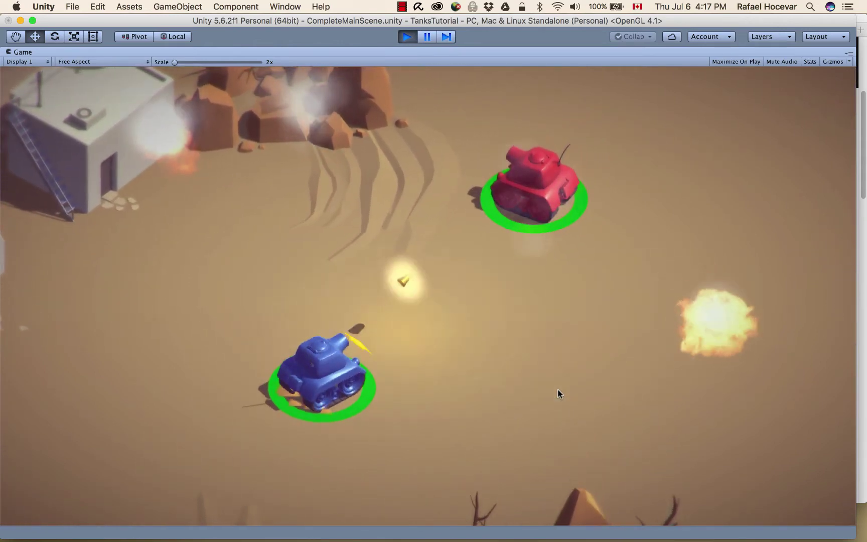
pyautogui.press('space')
pyautogui.press('space')
pyautogui.press('space')
pyautogui.press('s')
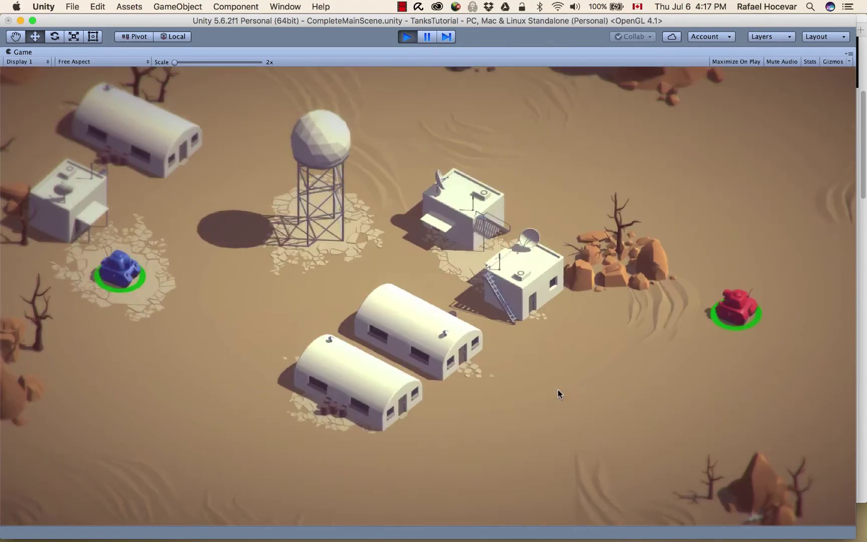
# Drive the blue tank from its starting point again, firing bursts of shells around the huts and at the red tank to examine the explosions
pyautogui.press('w')
pyautogui.press('d')
pyautogui.press('space')
pyautogui.press('space')
pyautogui.press('space')
pyautogui.press('space')
pyautogui.press('space')
pyautogui.press('space')
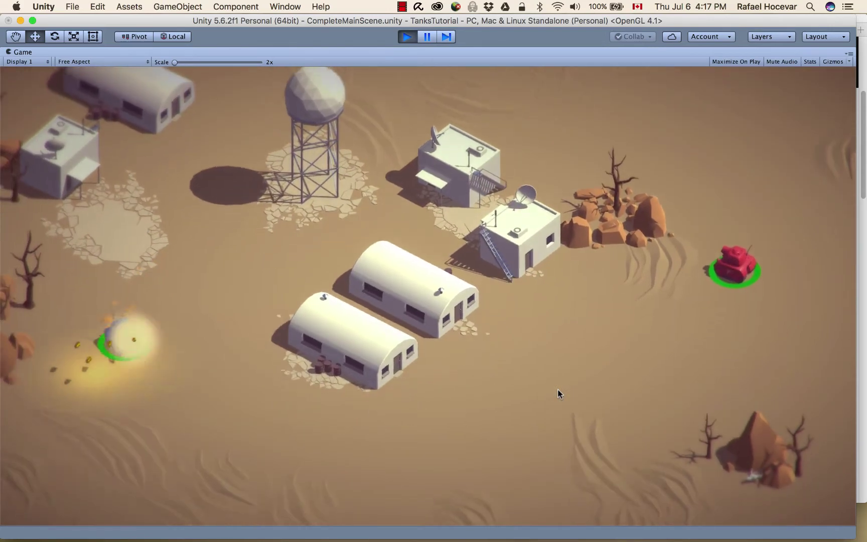
pyautogui.press('a')
pyautogui.press('a')
pyautogui.press('space')
pyautogui.press('space')
pyautogui.press('space')
pyautogui.press('space')
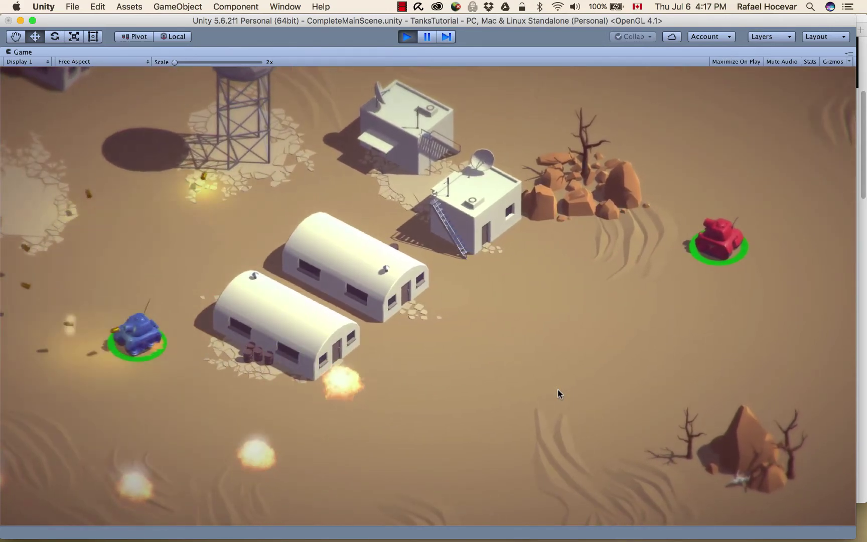
pyautogui.press('a')
pyautogui.press('space')
pyautogui.press('space')
pyautogui.press('space')
pyautogui.press('space')
pyautogui.press('space')
pyautogui.press('space')
pyautogui.press('w')
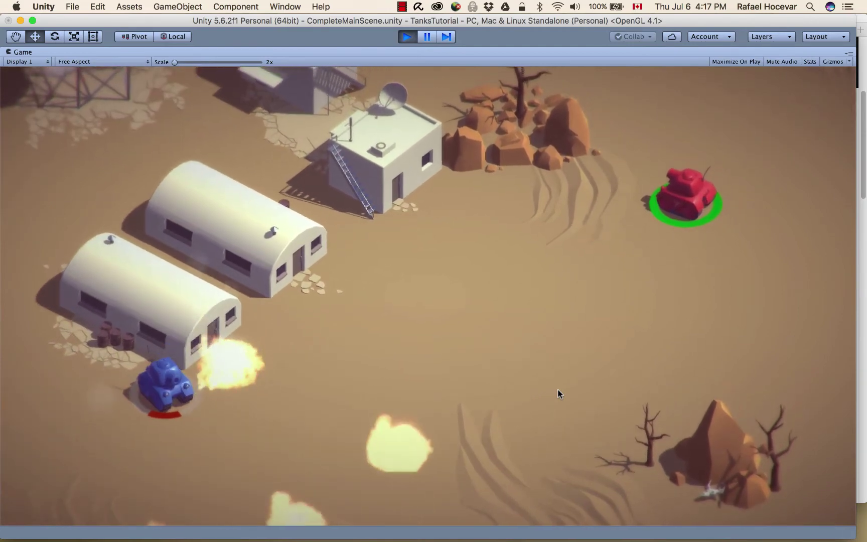
pyautogui.press('w')
pyautogui.press('space')
pyautogui.press('space')
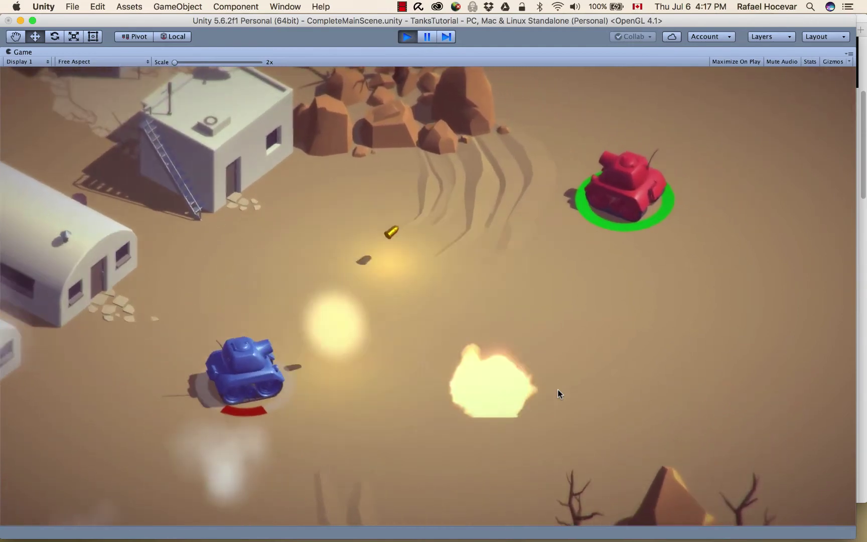
pyautogui.press('a')
pyautogui.press('space')
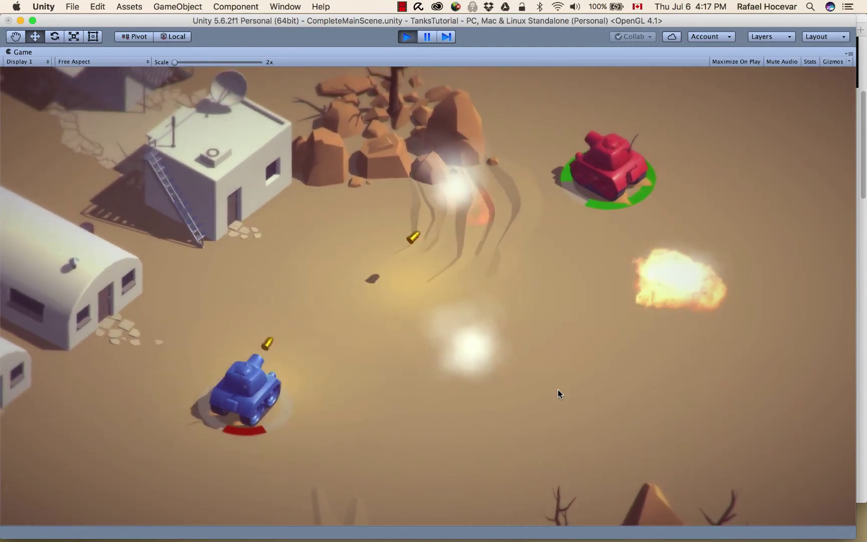
pyautogui.press('w')
pyautogui.press('space')
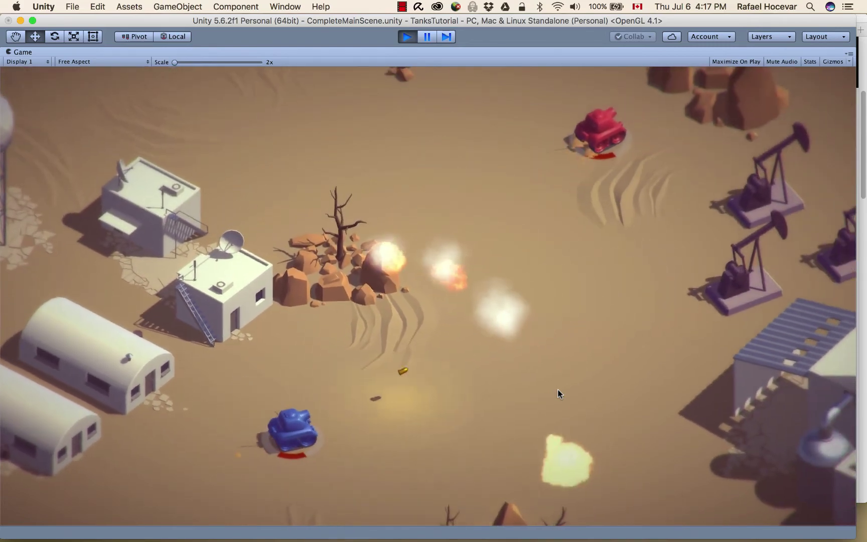